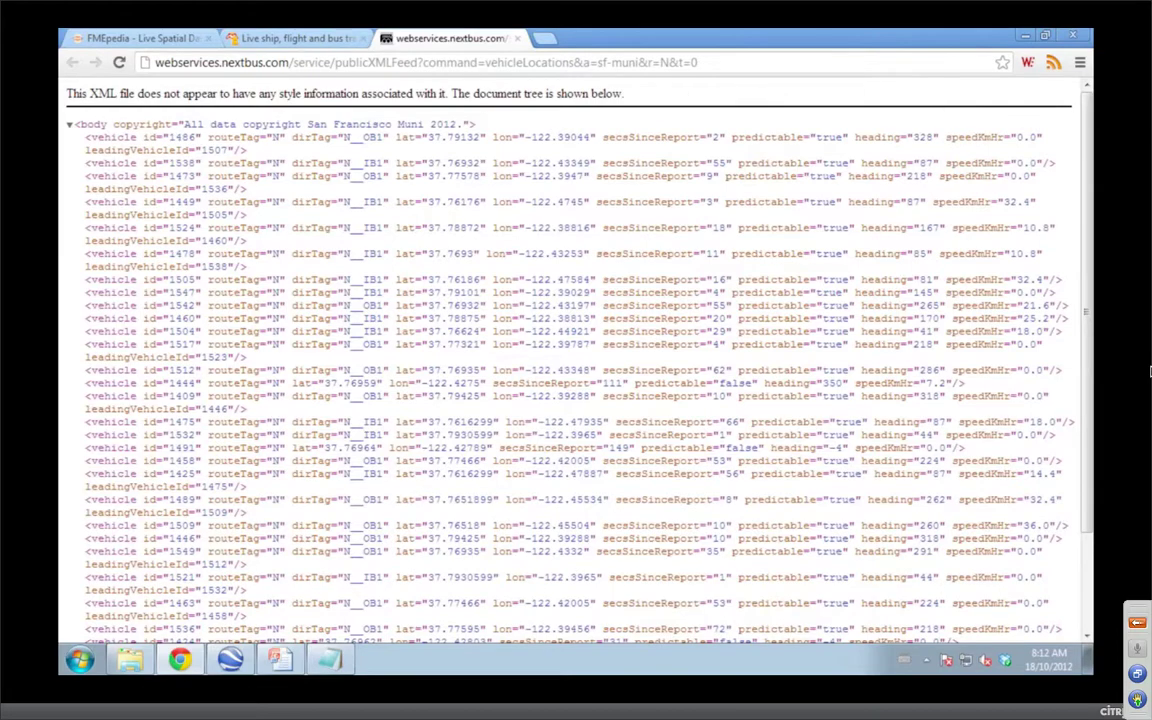
# Open the buses kml shortcut, log in to FME Server, and run San Fran Buses.fmw to download its KMZ.
pyautogui.click(1020, 36)
pyautogui.doubleClick(352, 228)
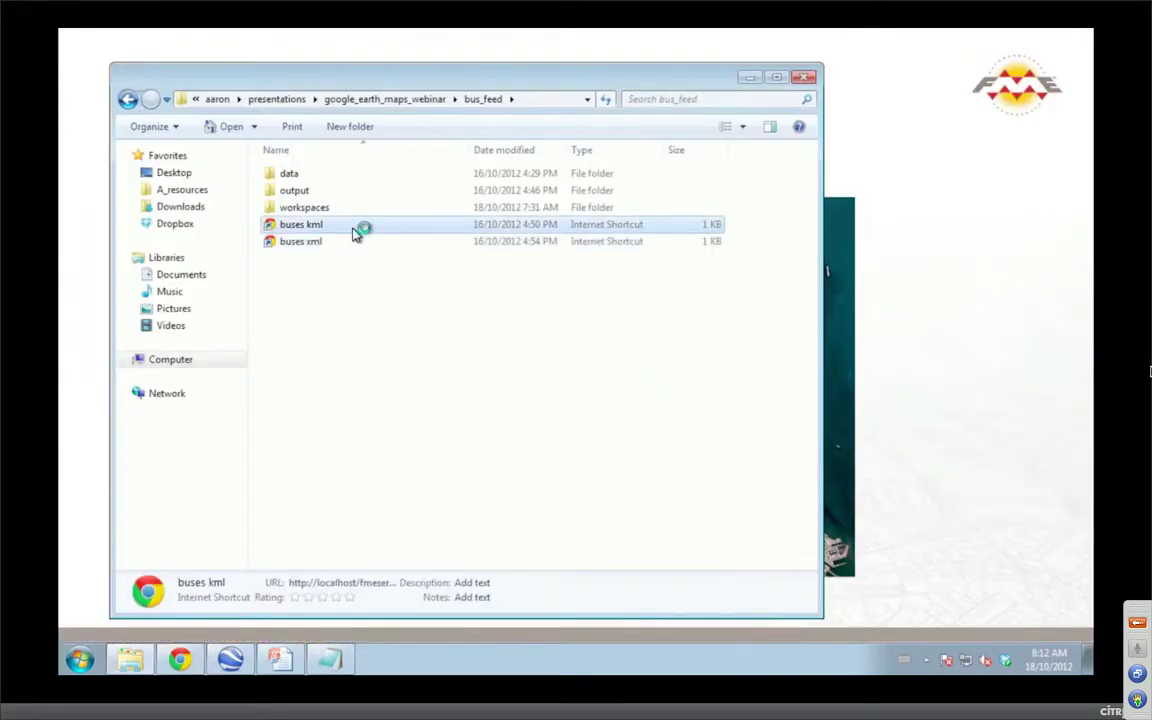
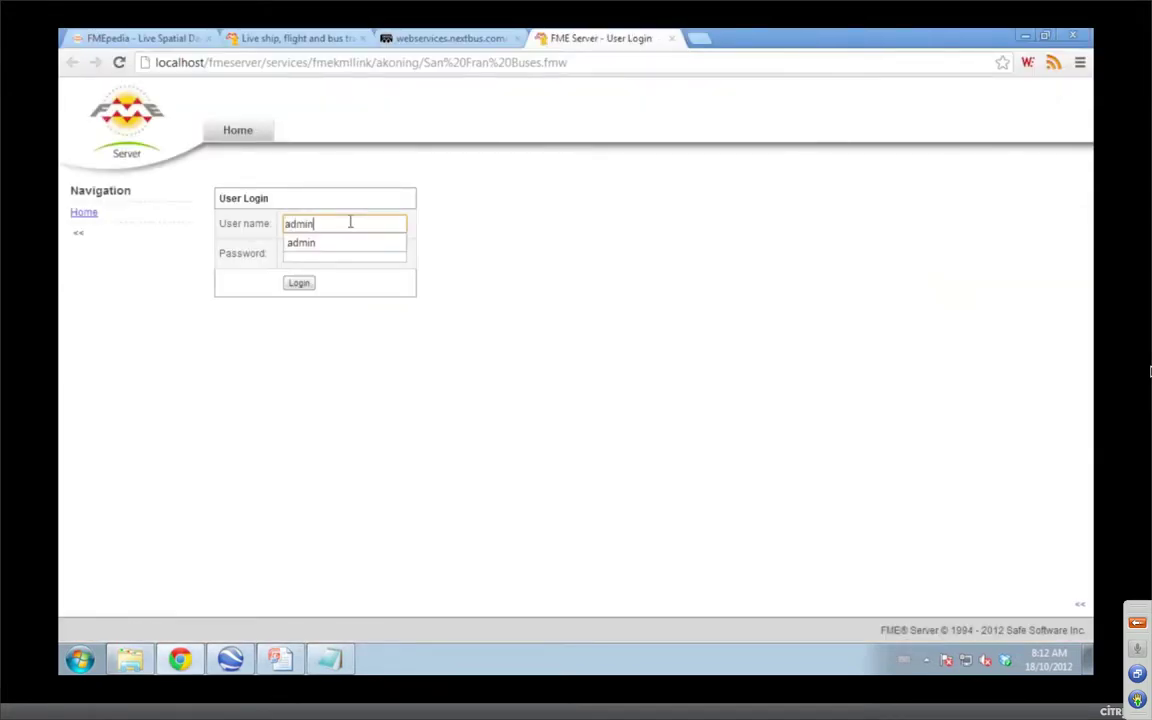
pyautogui.press('Tab')
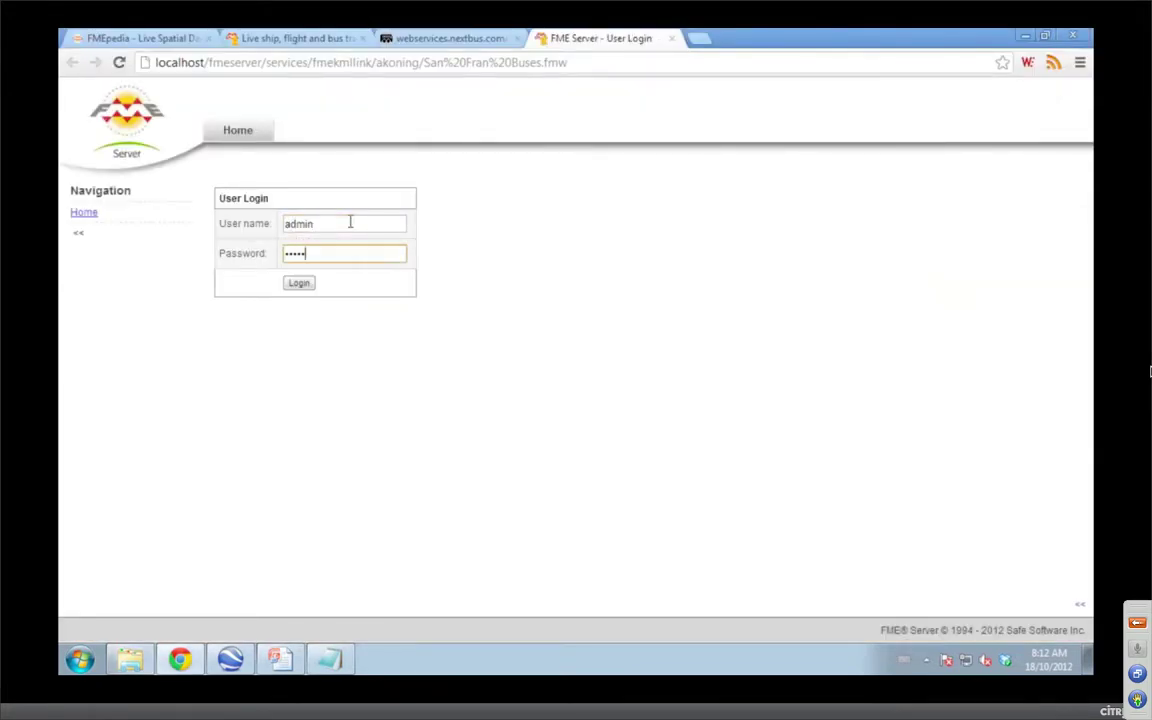
pyautogui.press('Return')
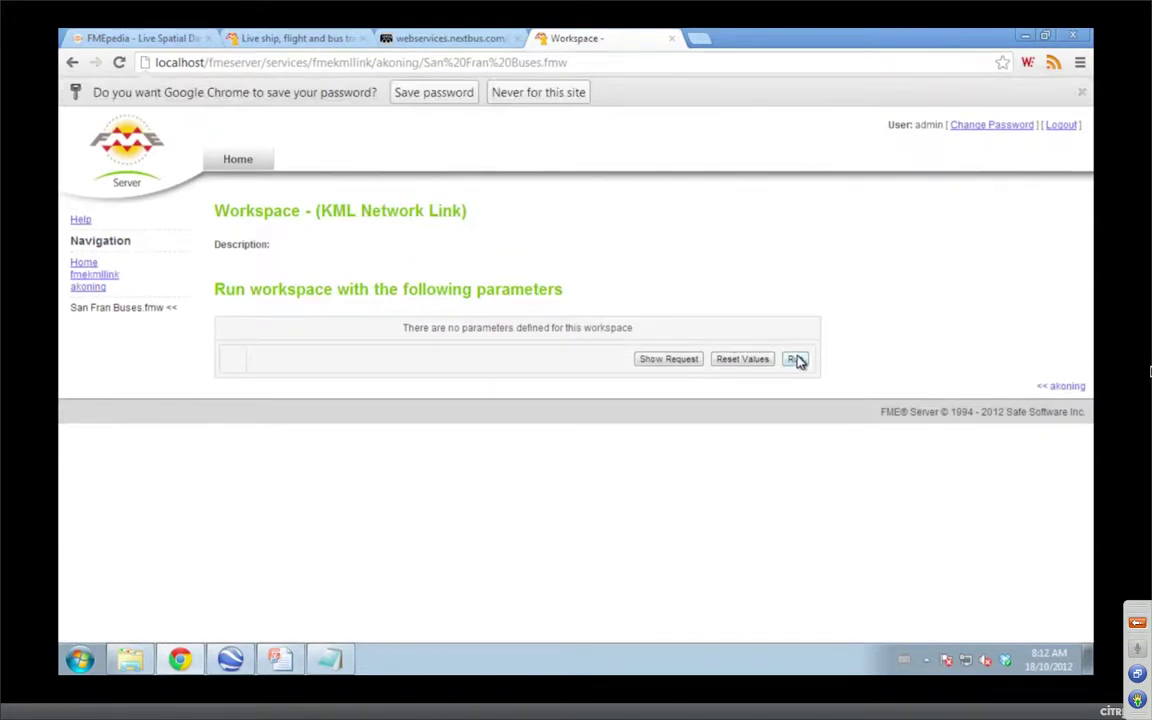
pyautogui.click(796, 359)
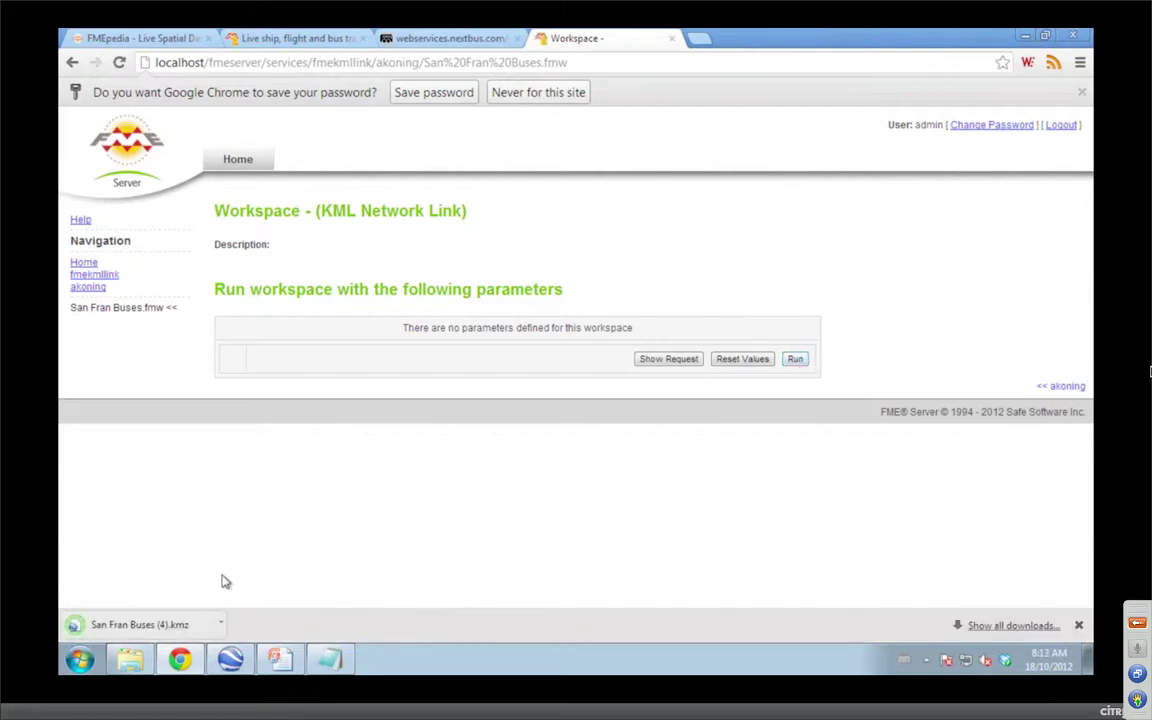
# Load the downloaded San Fran Buses KMZ into Google Earth and check the KML Link Translation balloon.
pyautogui.click(185, 624)
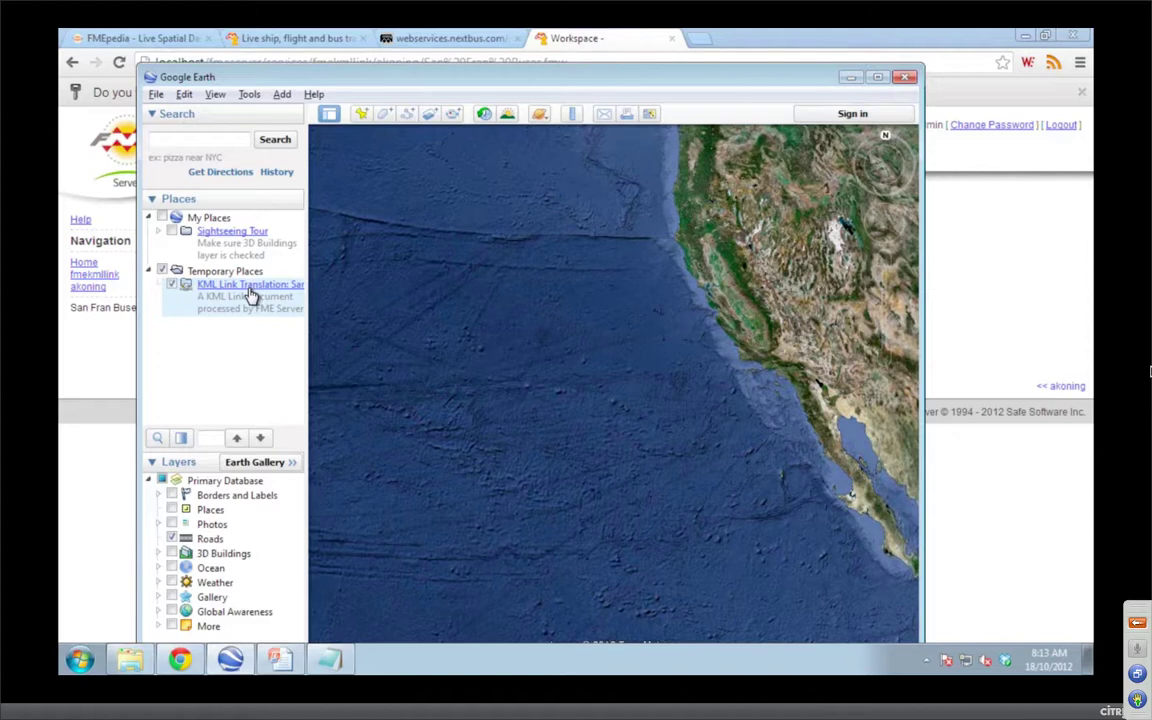
pyautogui.click(250, 290)
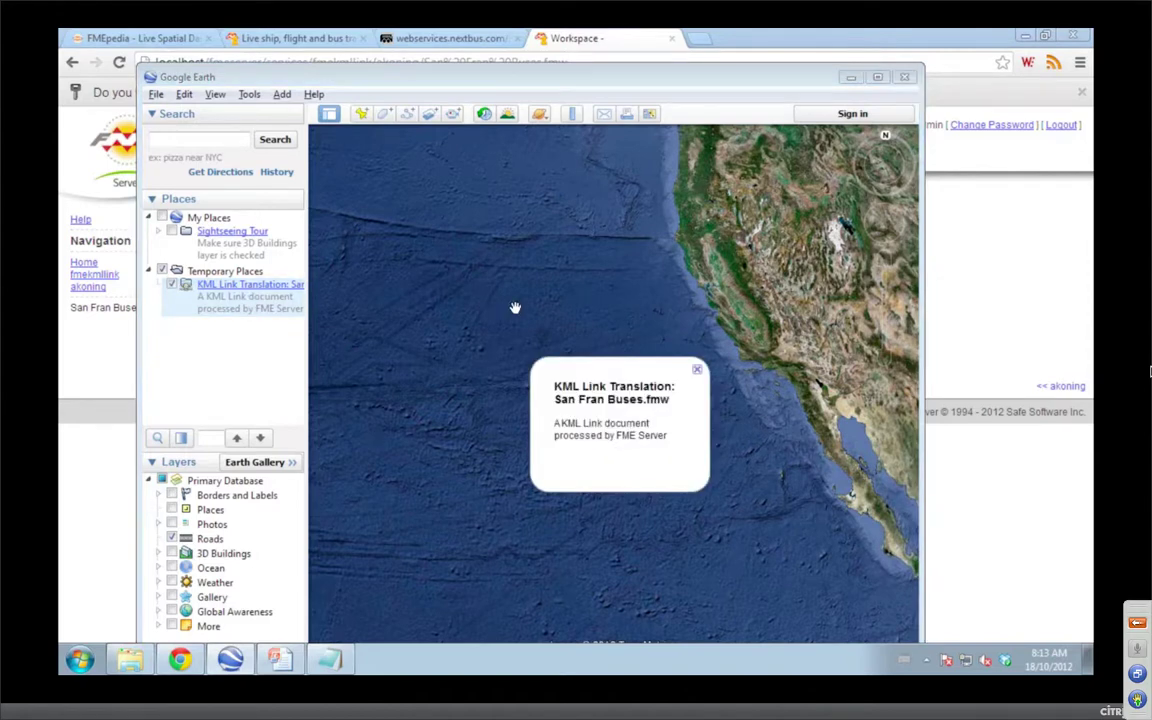
pyautogui.click(697, 371)
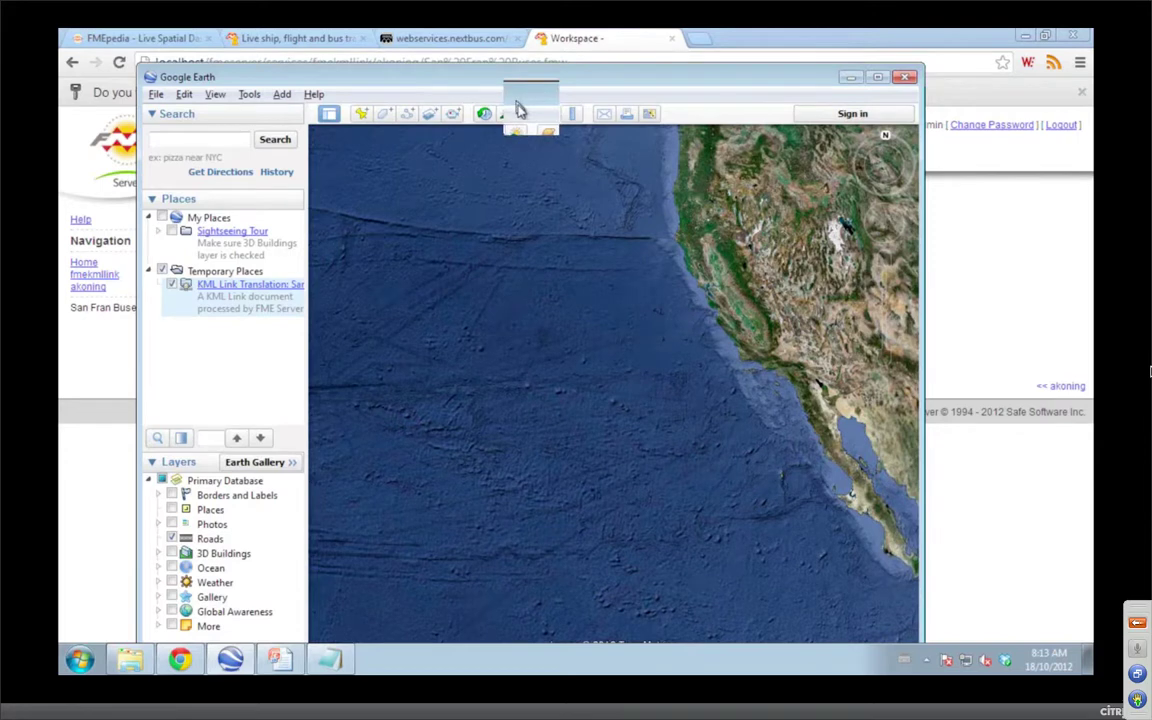
# Reposition the Google Earth window and bring the bus_feed folder back up.
pyautogui.moveTo(518, 110); pyautogui.dragTo(556, 100)
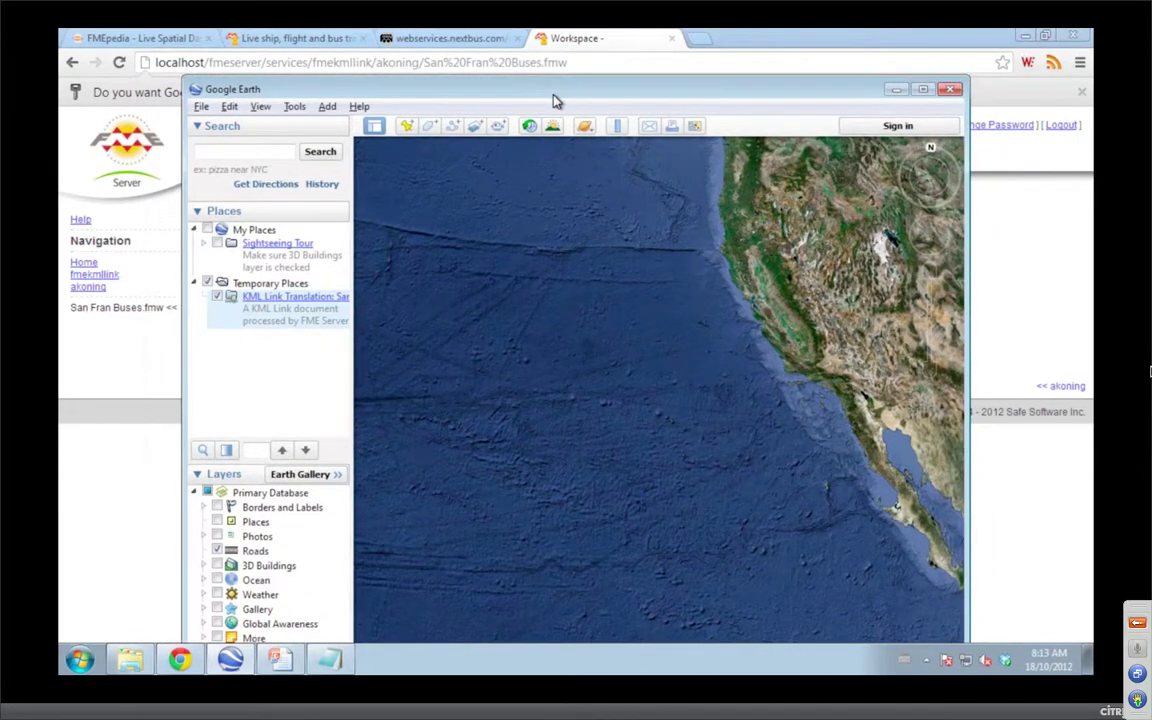
pyautogui.moveTo(556, 100); pyautogui.dragTo(568, 68)
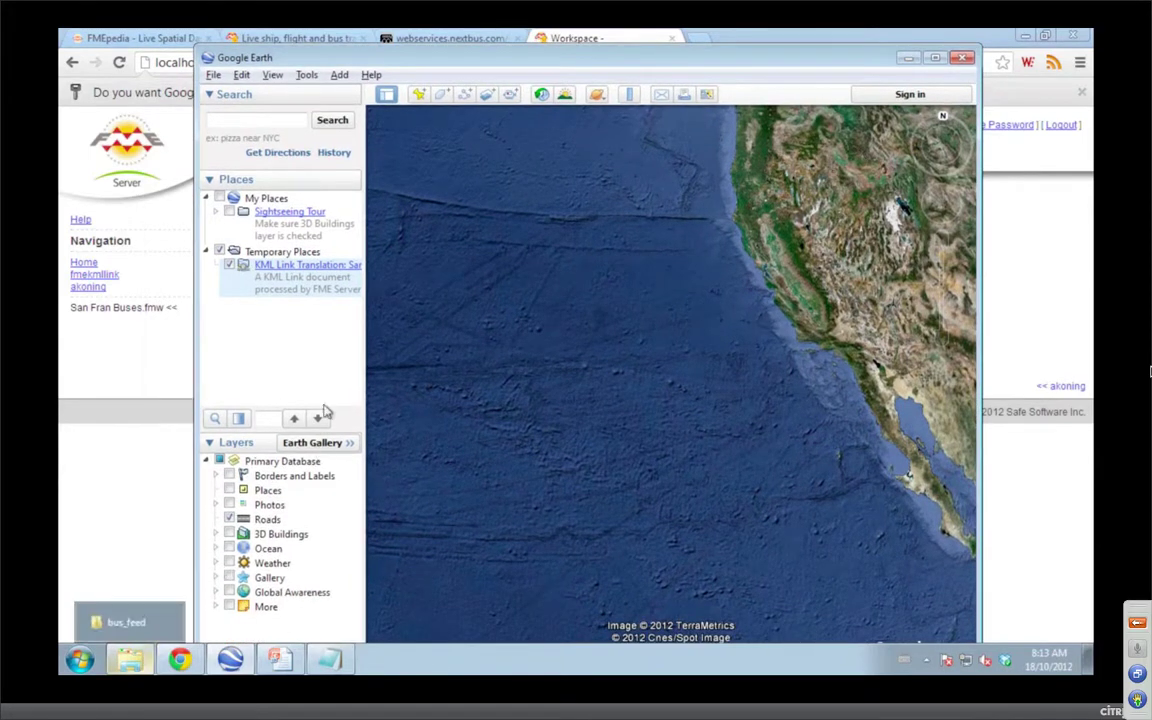
pyautogui.click(136, 662)
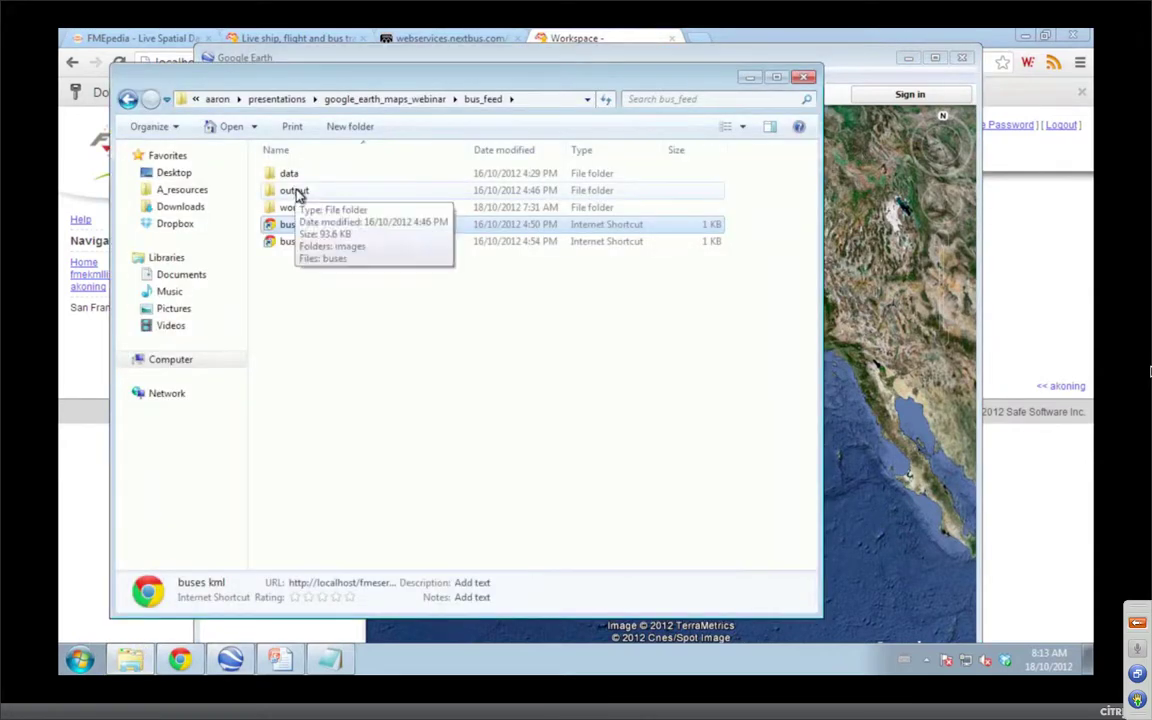
# Open output/buses.kml in Google Earth, hide KML Link Translation, and pan over San Francisco's buses.
pyautogui.doubleClick(294, 191)
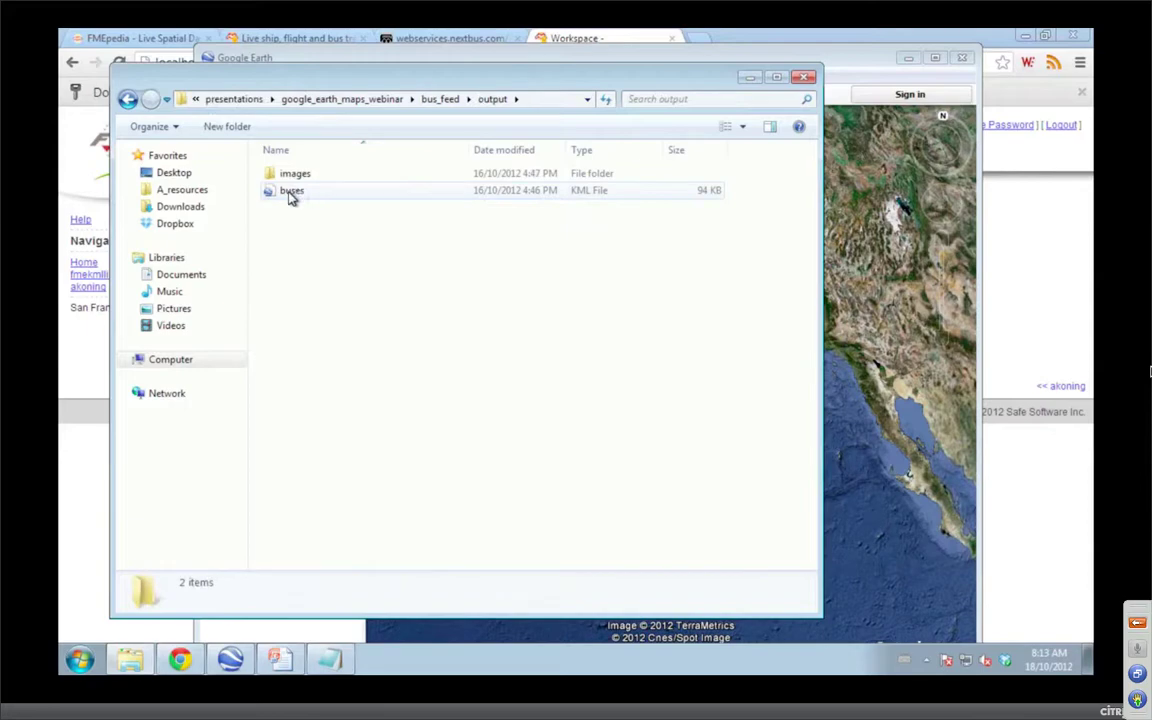
pyautogui.click(290, 194)
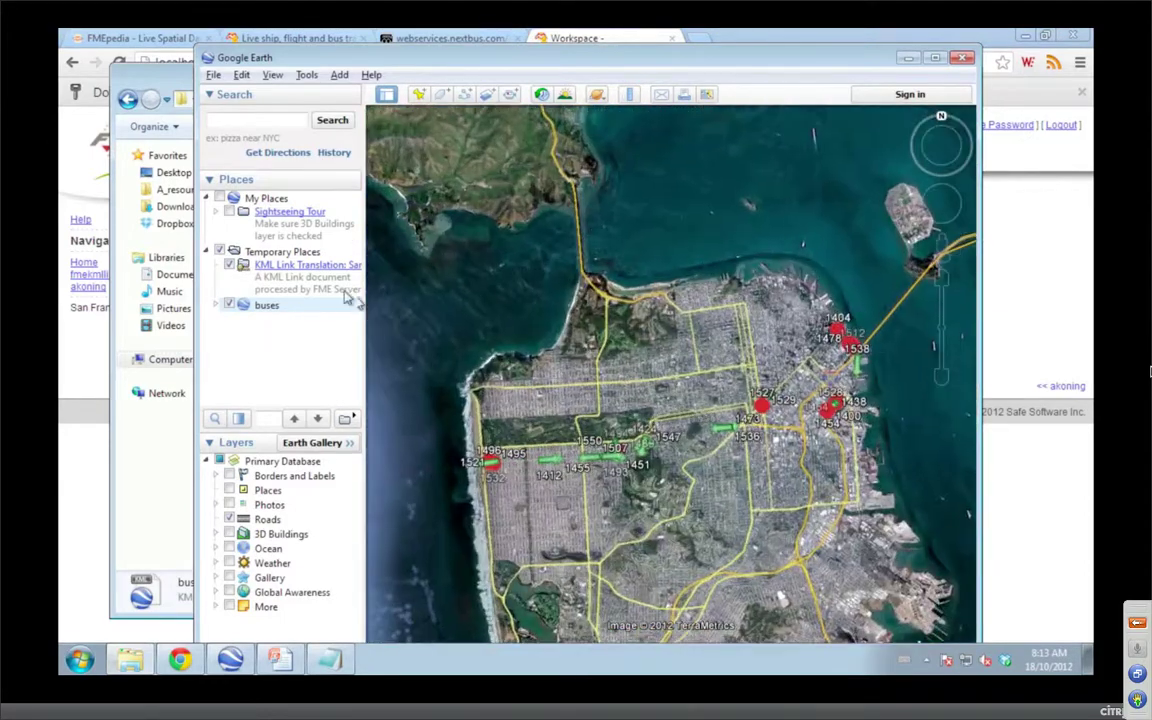
pyautogui.click(238, 276)
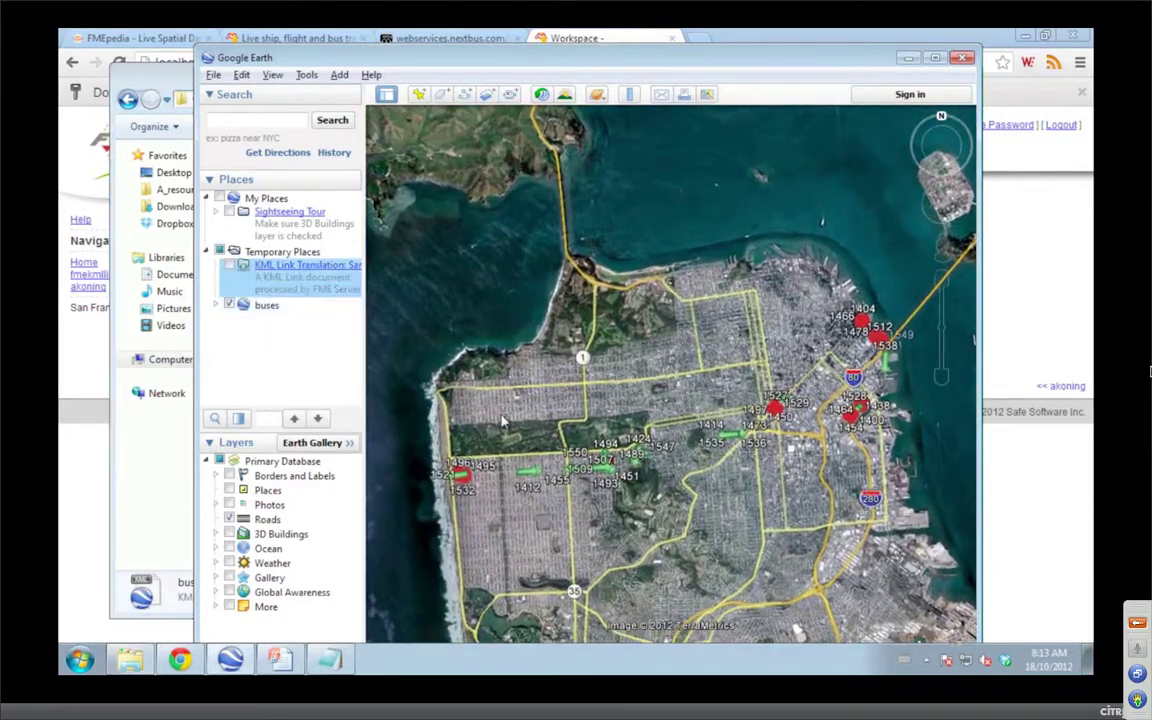
pyautogui.scroll(-3, 678, 418)
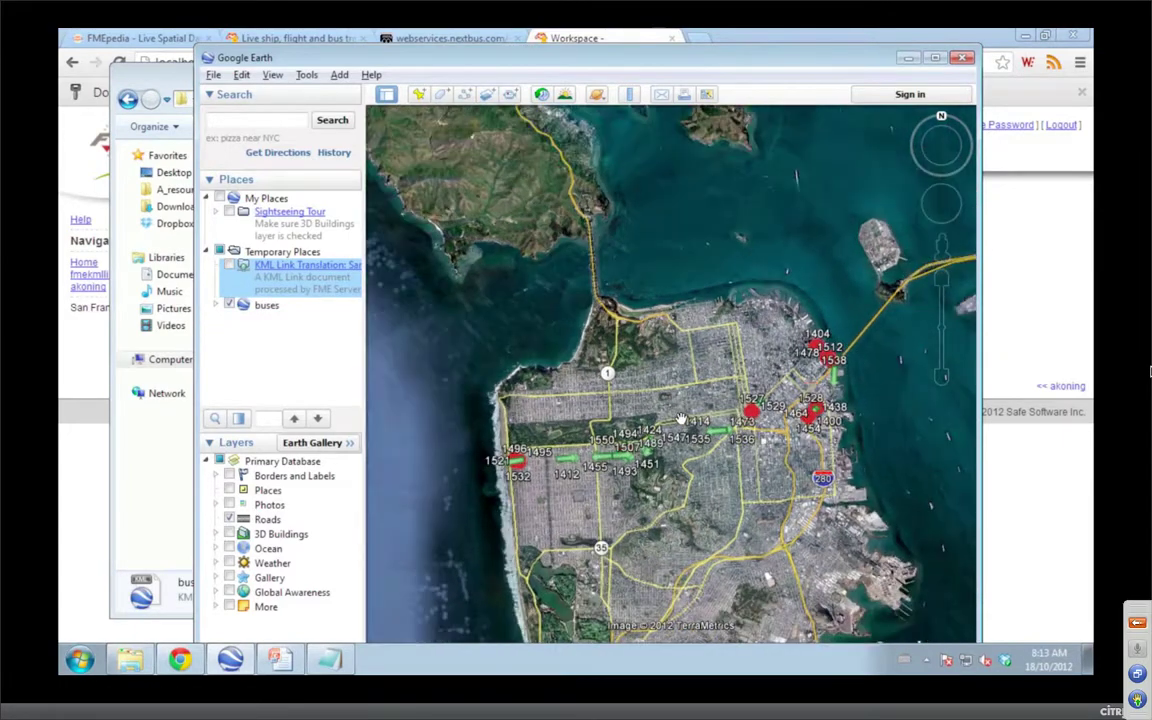
pyautogui.scroll(-5, 680, 417)
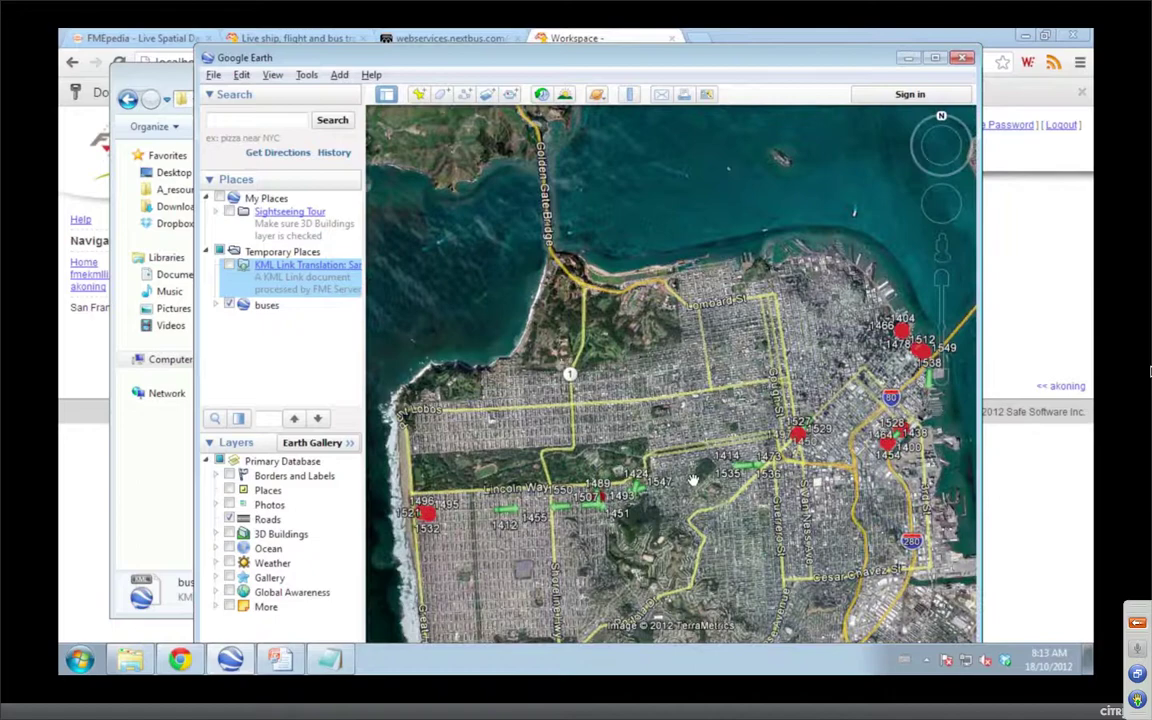
pyautogui.moveTo(692, 480); pyautogui.dragTo(668, 372)
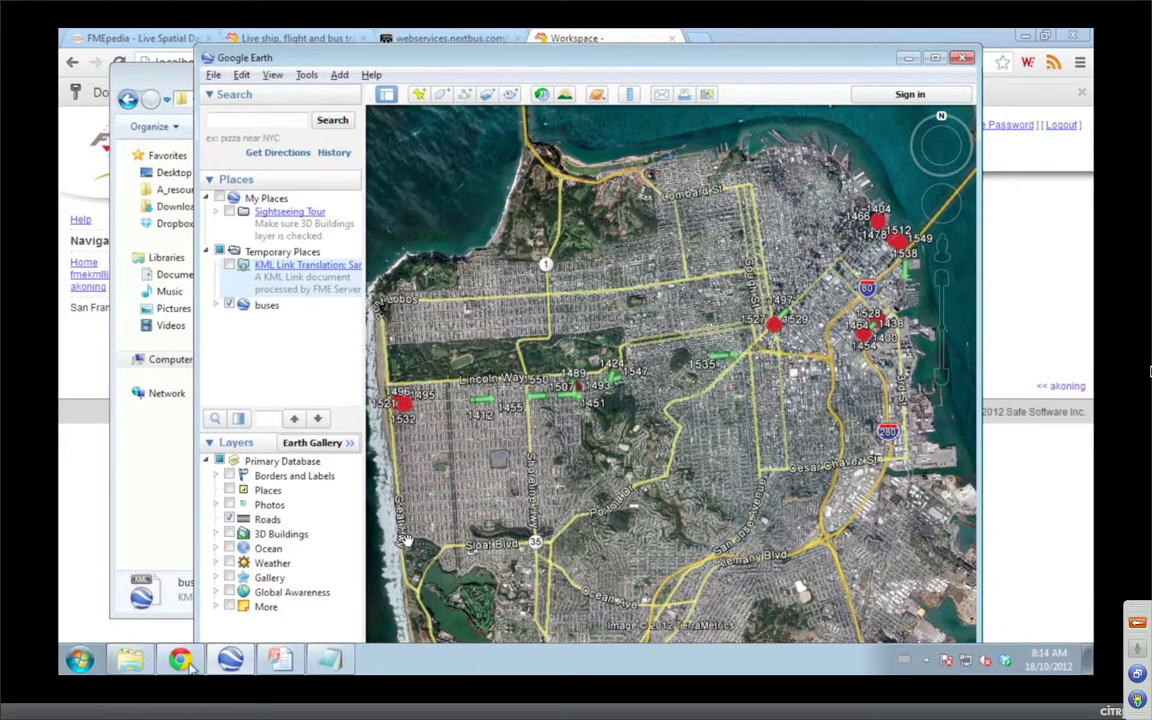
pyautogui.moveTo(145, 668)
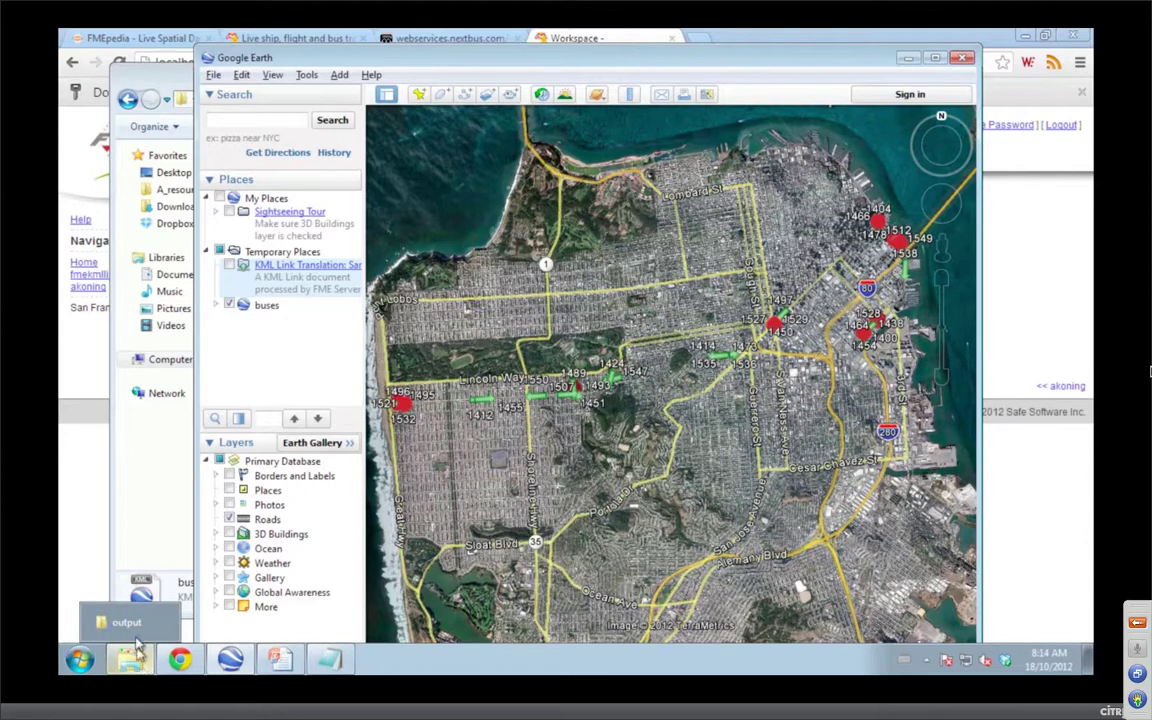
pyautogui.click(126, 622)
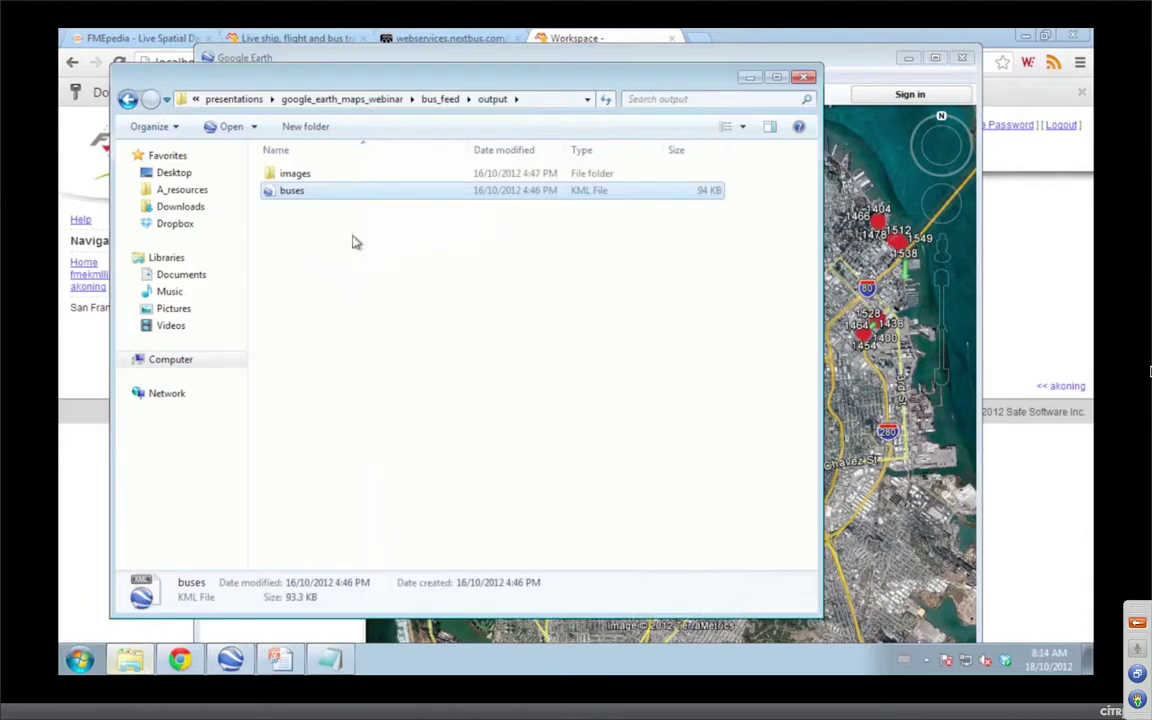
pyautogui.click(440, 99)
pyautogui.doubleClick(302, 206)
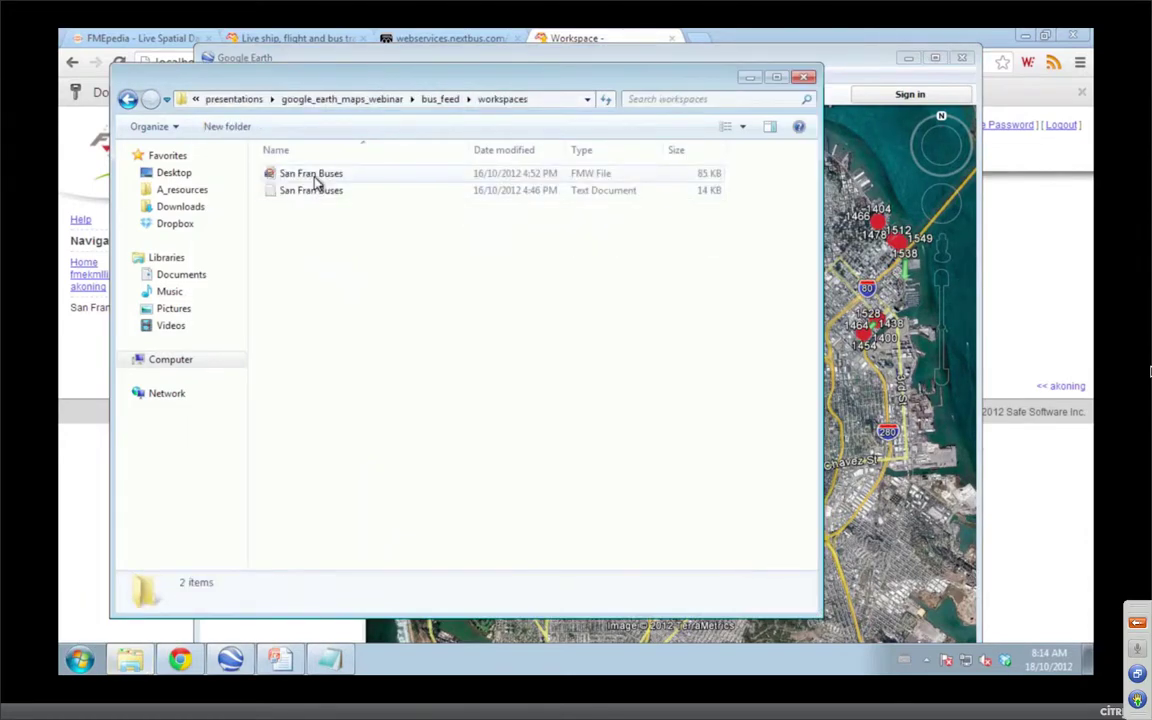
pyautogui.click(316, 180)
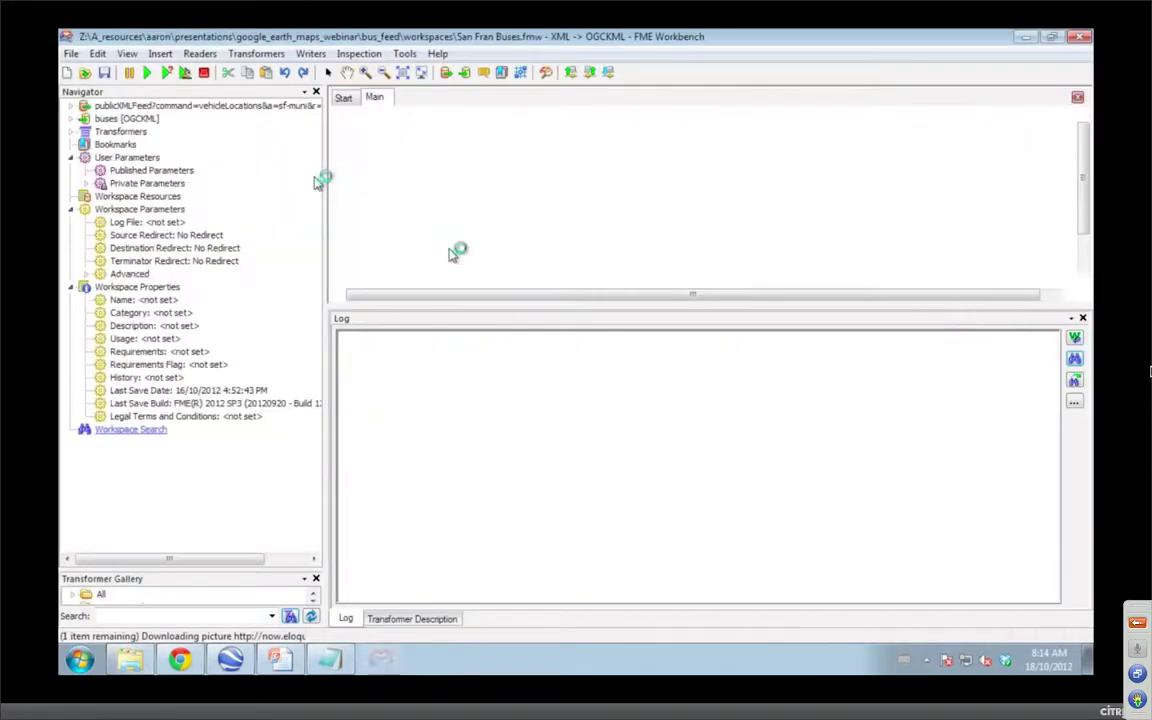
pyautogui.click(424, 74)
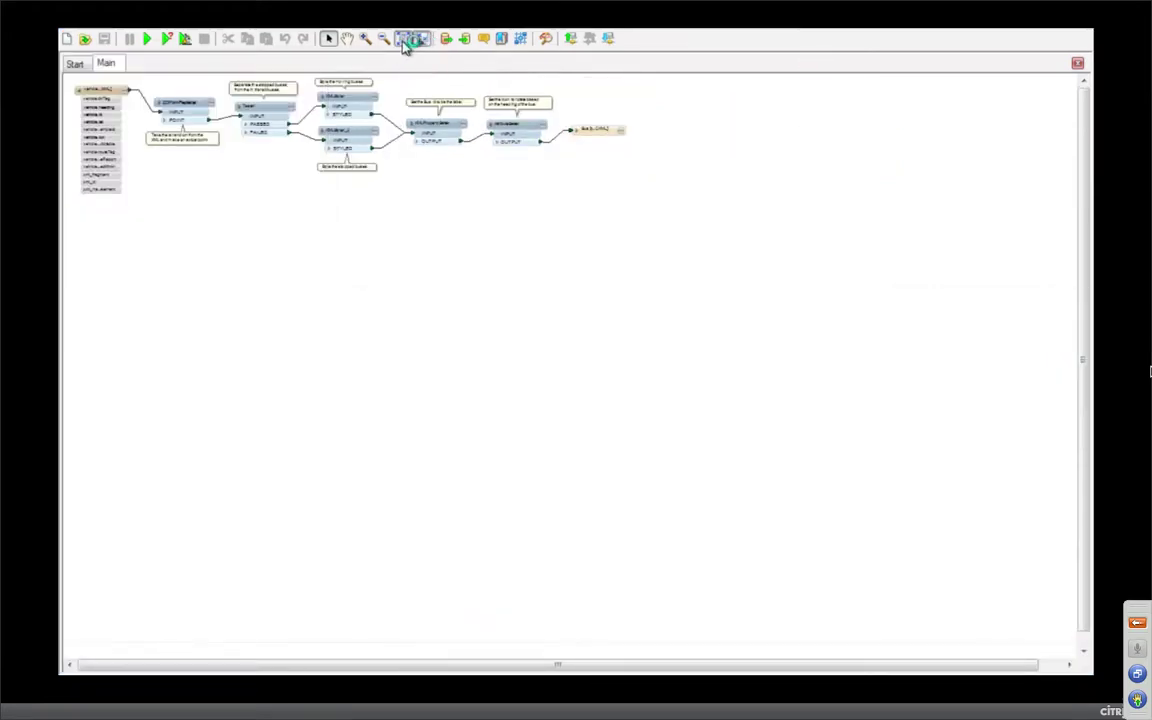
pyautogui.click(403, 39)
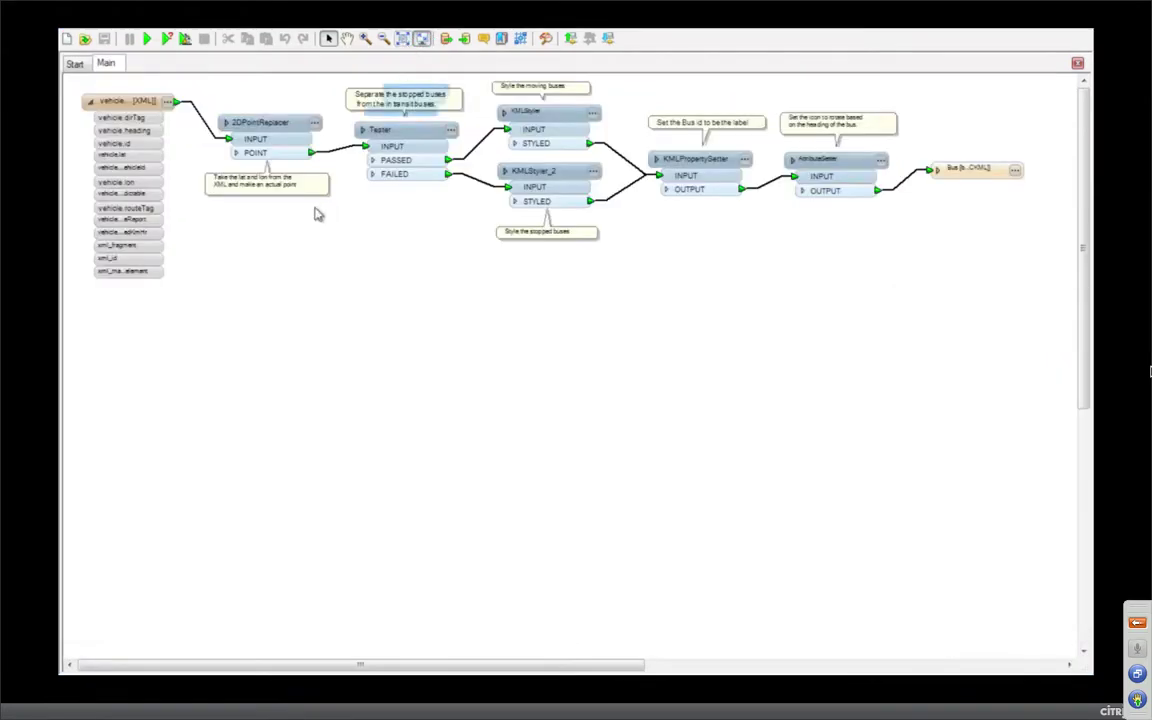
pyautogui.click(275, 130)
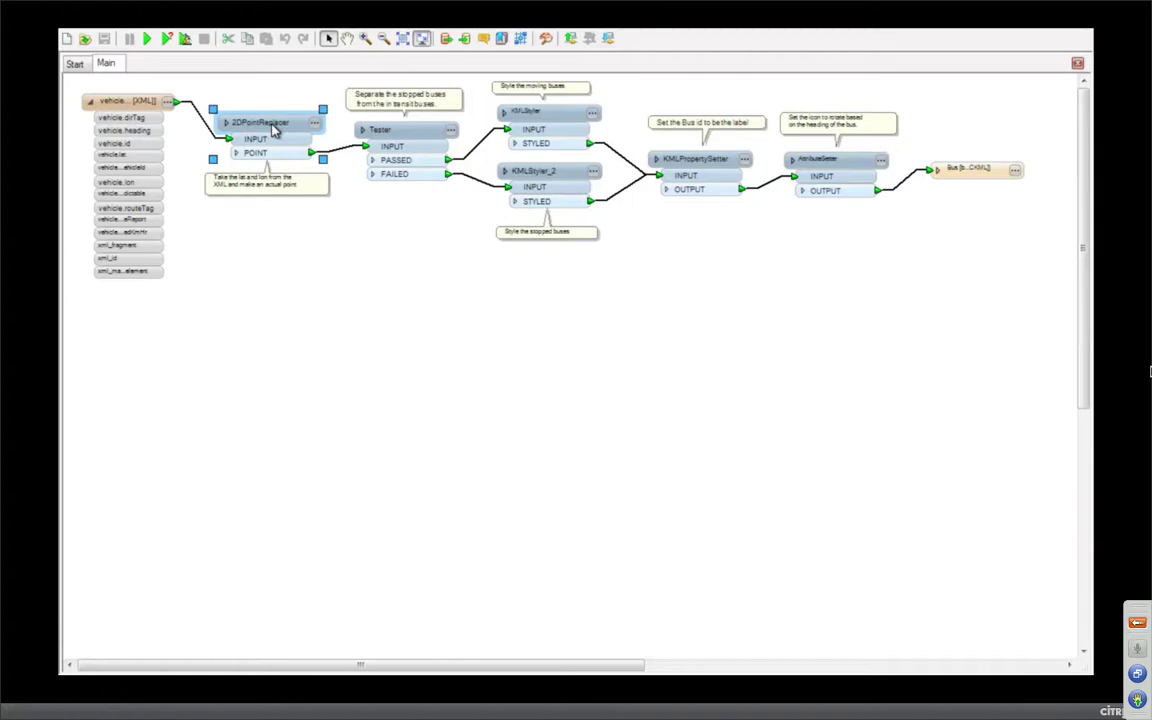
pyautogui.click(410, 136)
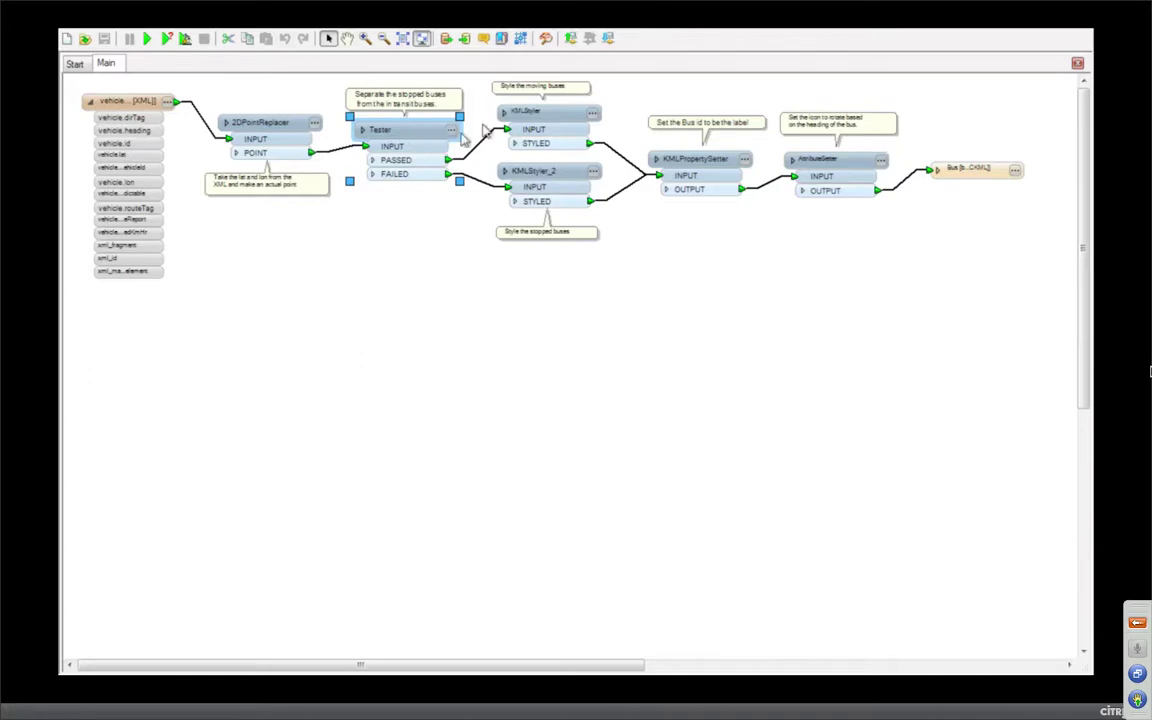
pyautogui.moveTo(575, 127)
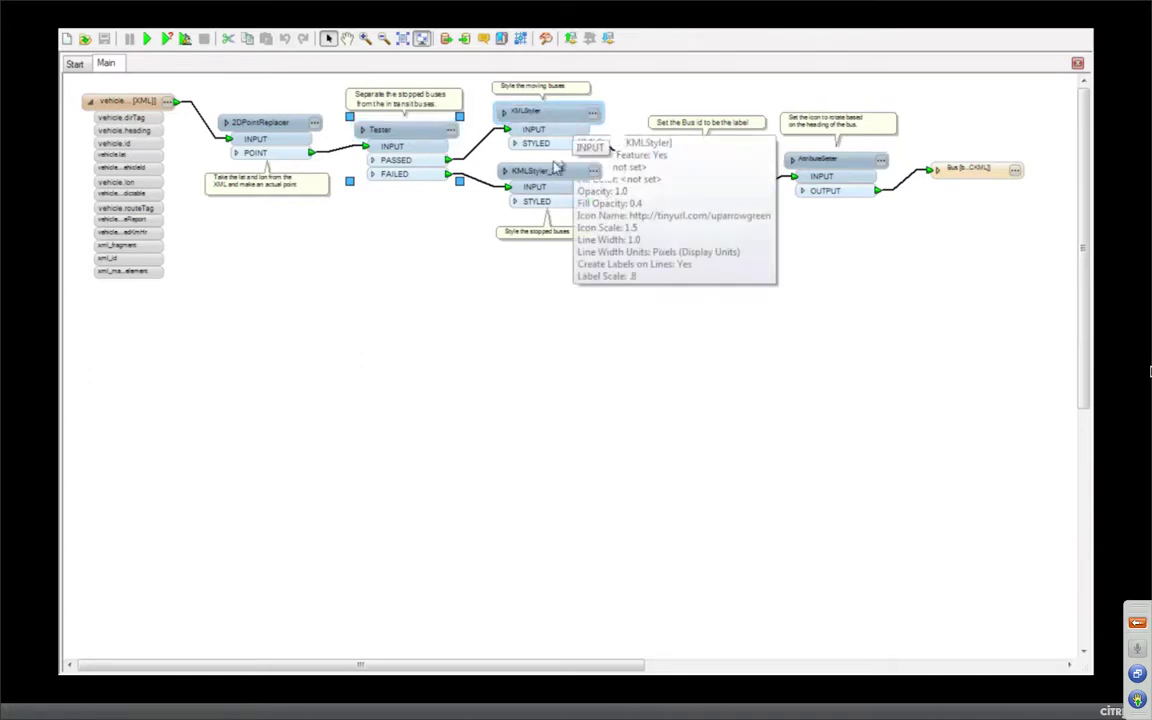
# Review KMLStyler_2, KMLPropertySetter and AttributeSetter parameters, exit full-canvas view, and minimize Workbench.
pyautogui.doubleClick(597, 180)
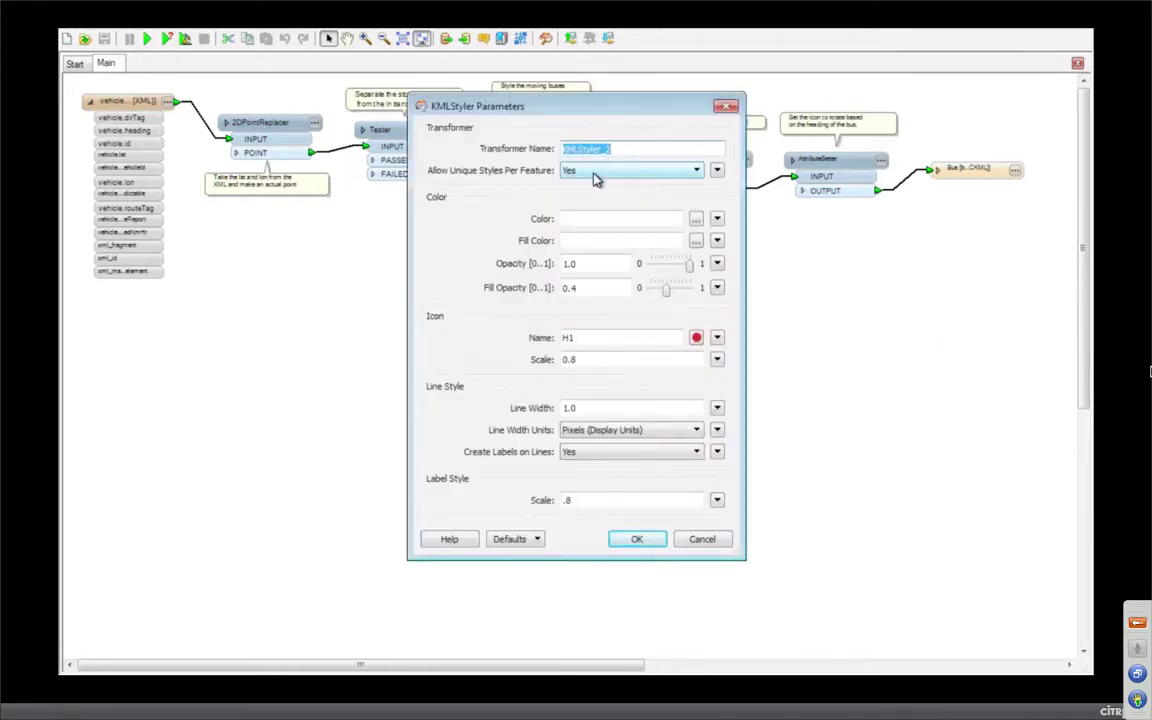
pyautogui.press('Escape')
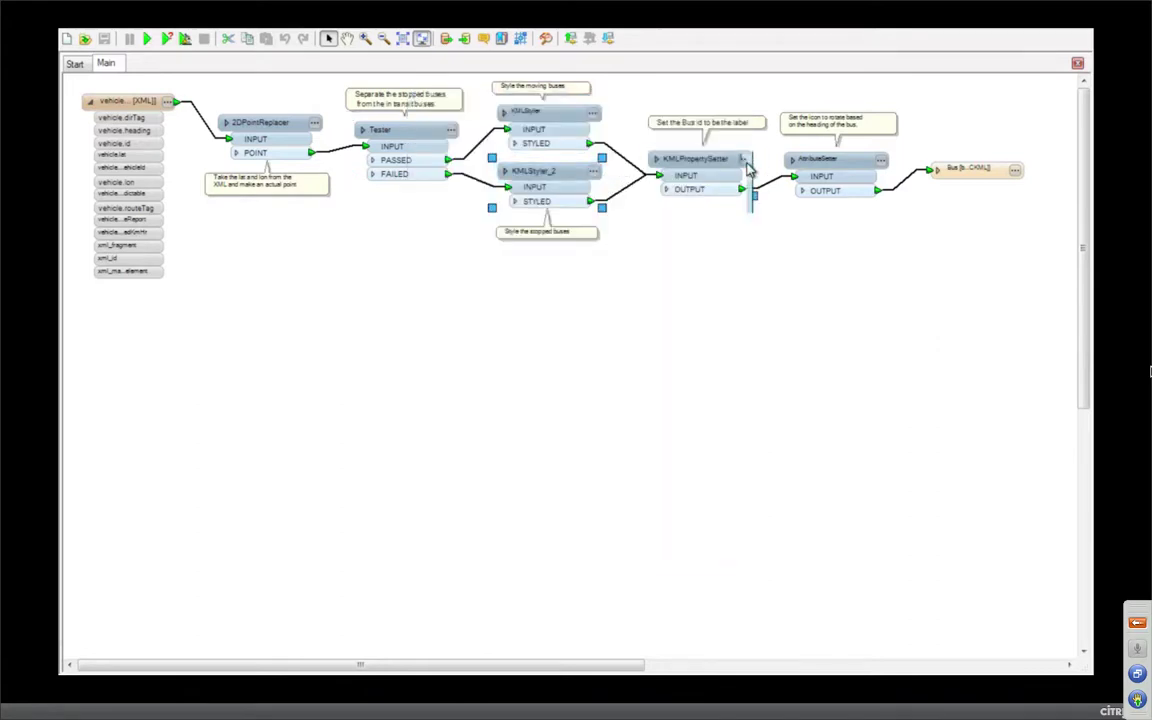
pyautogui.doubleClick(748, 168)
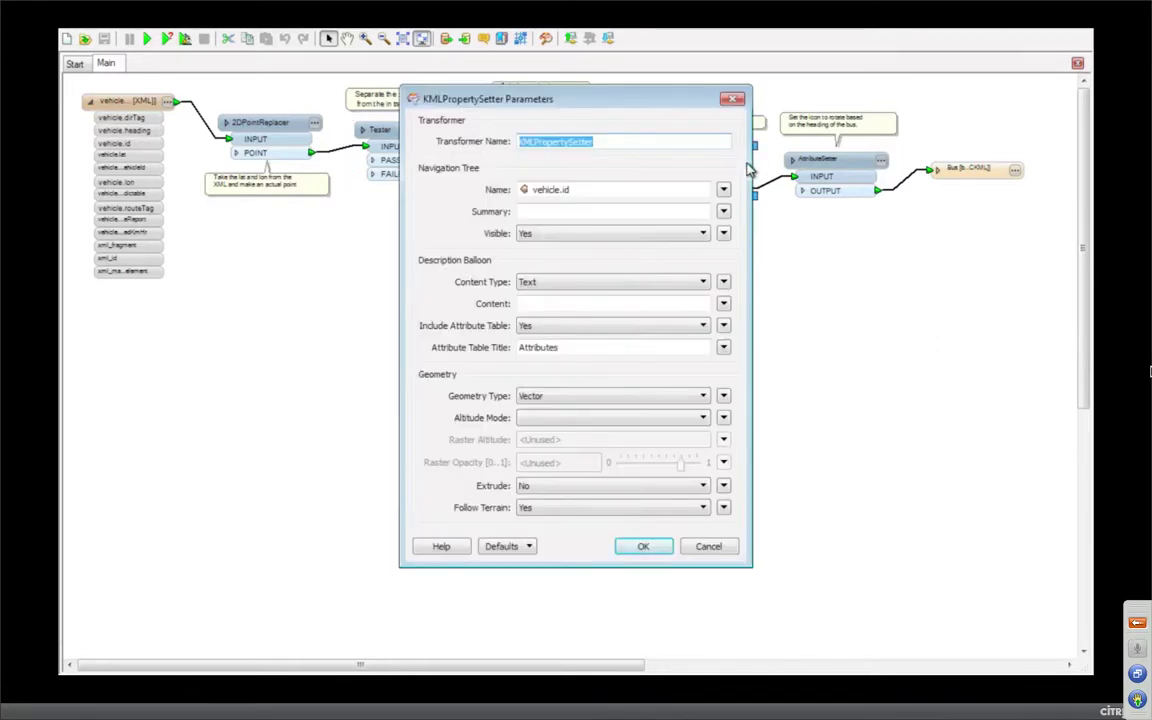
pyautogui.click(735, 101)
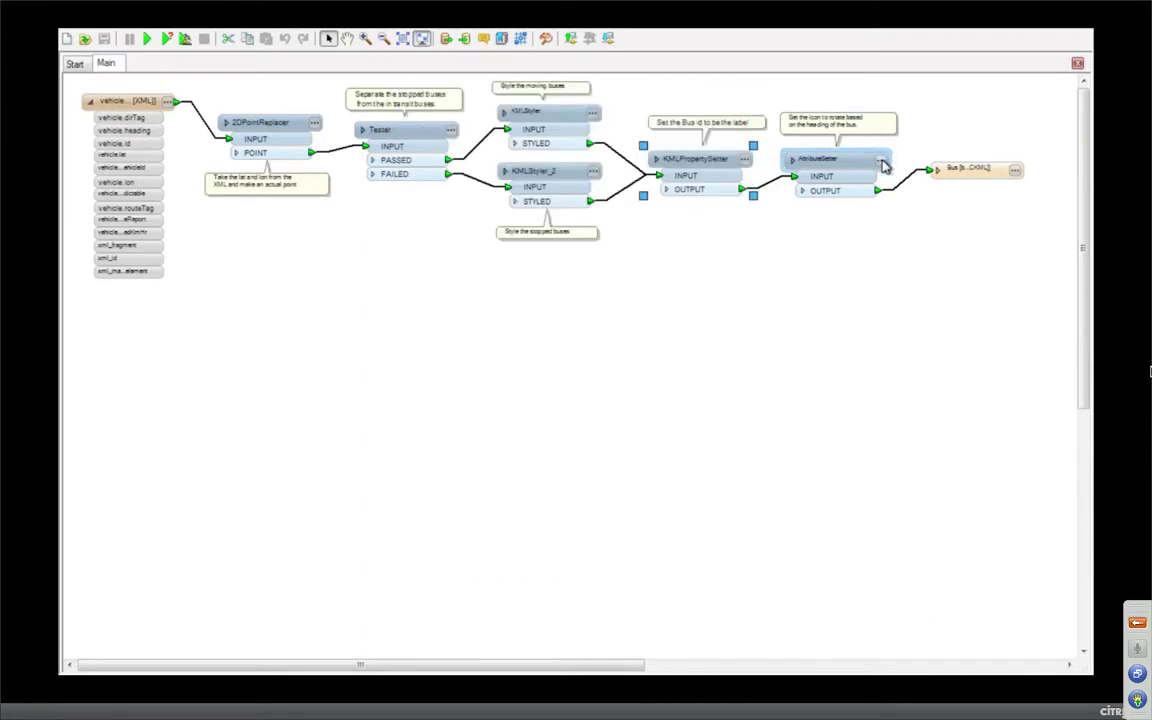
pyautogui.doubleClick(884, 166)
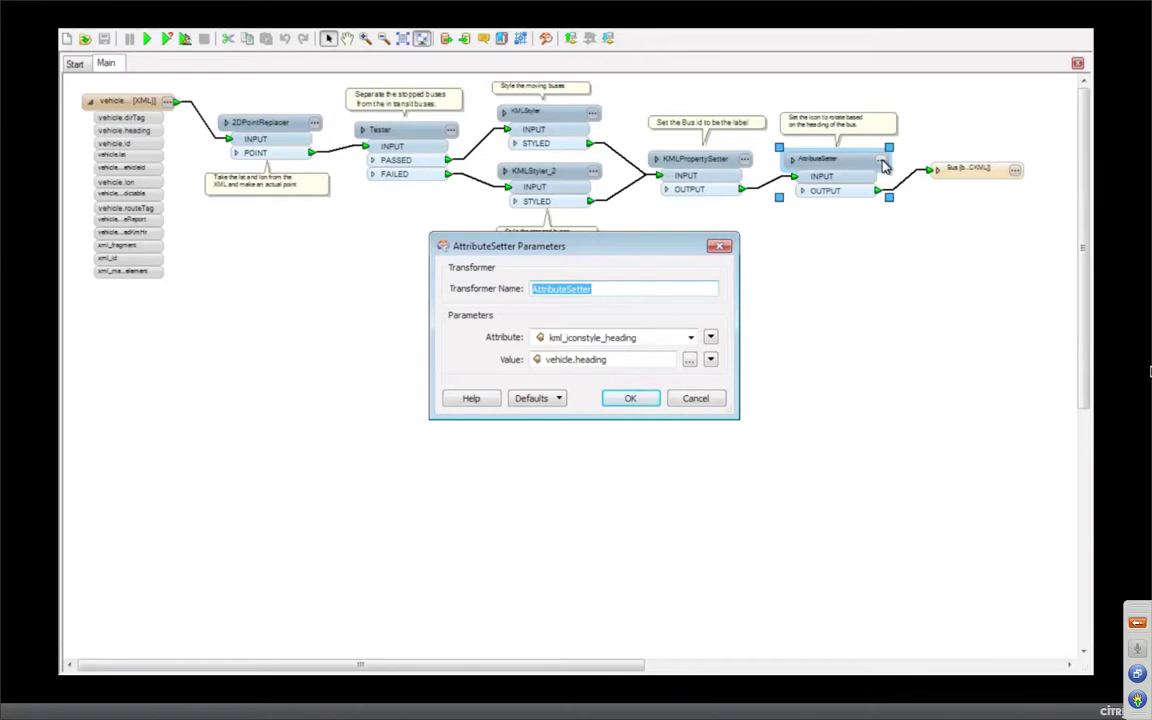
pyautogui.press('Return')
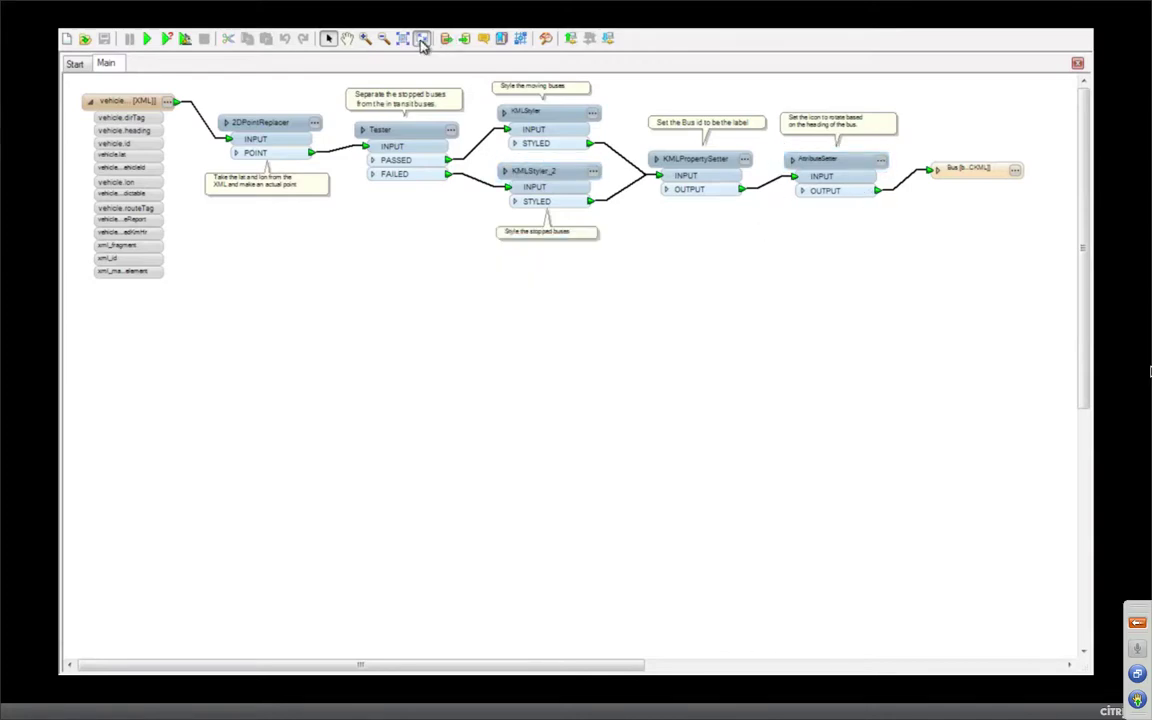
pyautogui.click(421, 39)
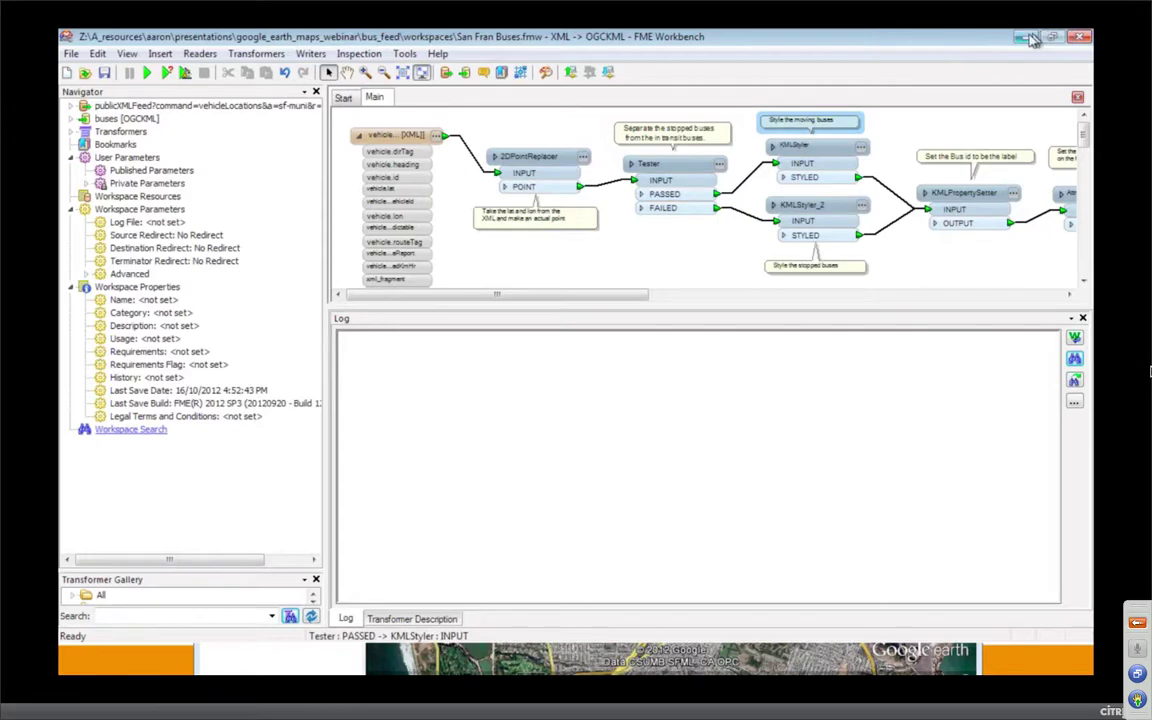
pyautogui.click(1029, 39)
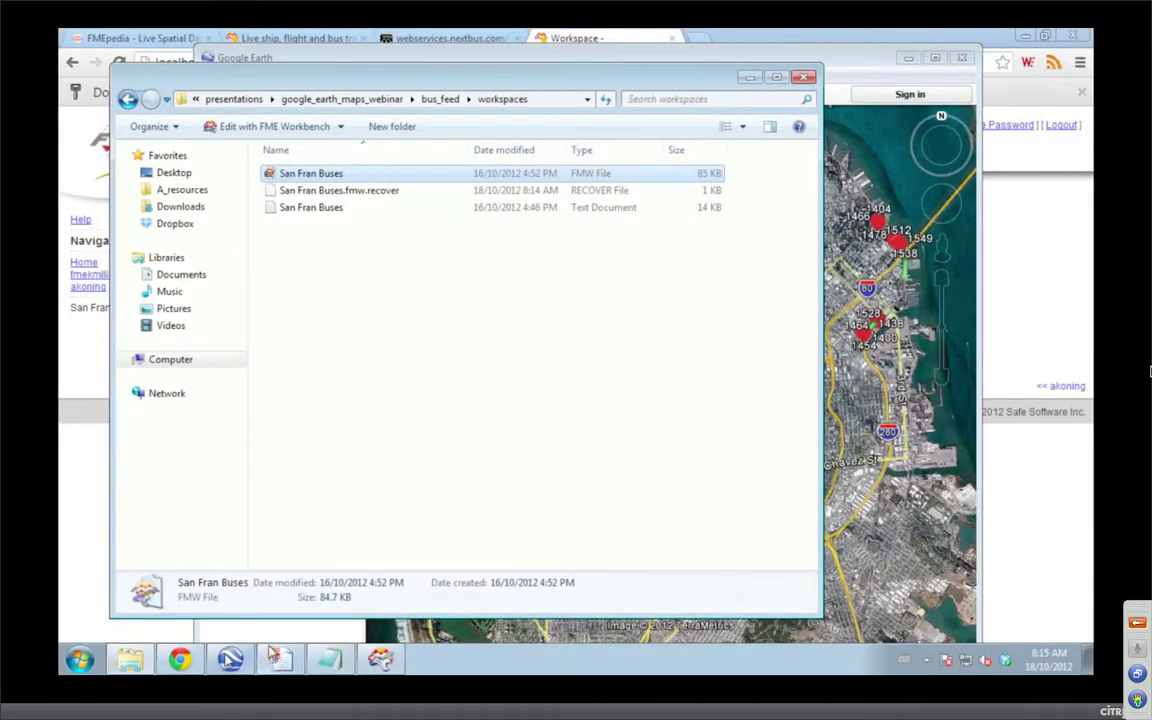
# Resume the slide show on the View Data on Google Maps slide.
pyautogui.hotkey('alt', 'Tab')
pyautogui.press('Right')
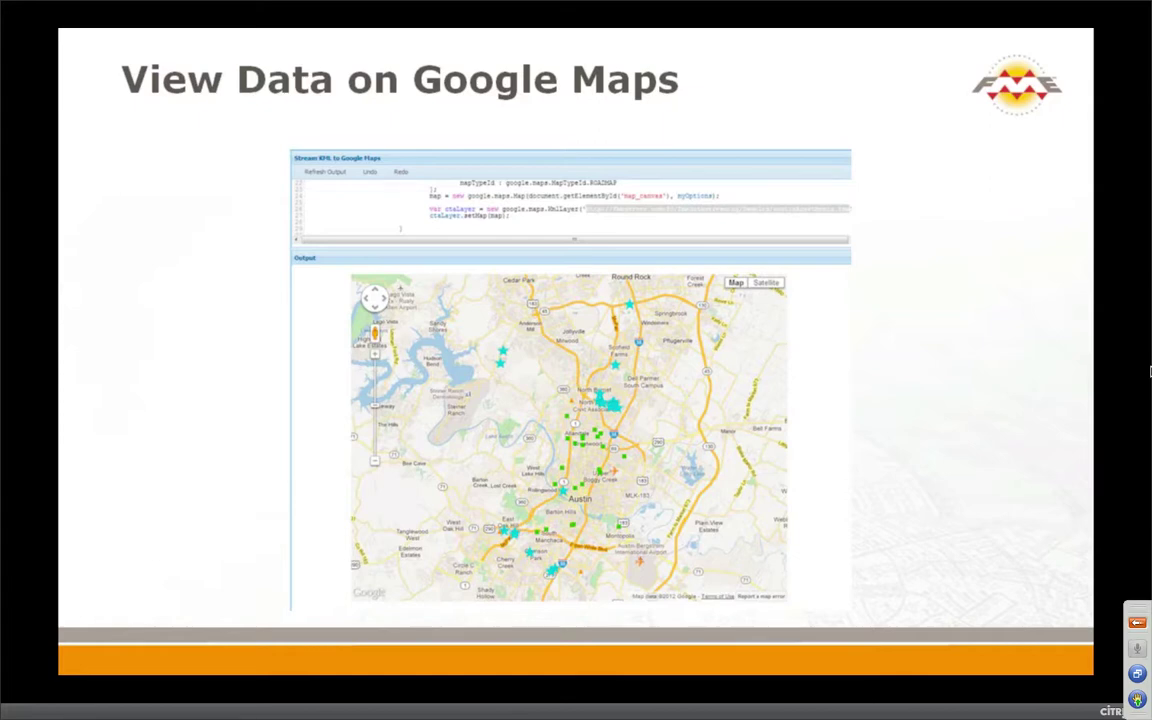
pyautogui.press('super')
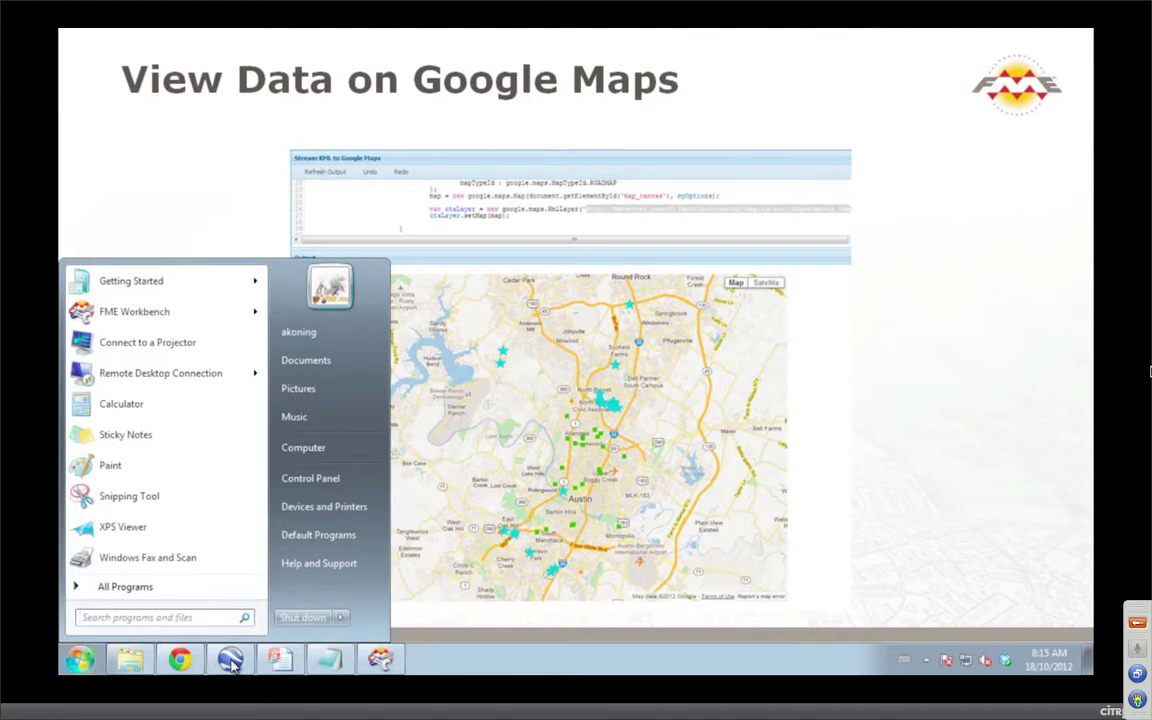
# Open the FMEpedia REST Playground shortcut from the view_on_google_maps folder.
pyautogui.click(137, 661)
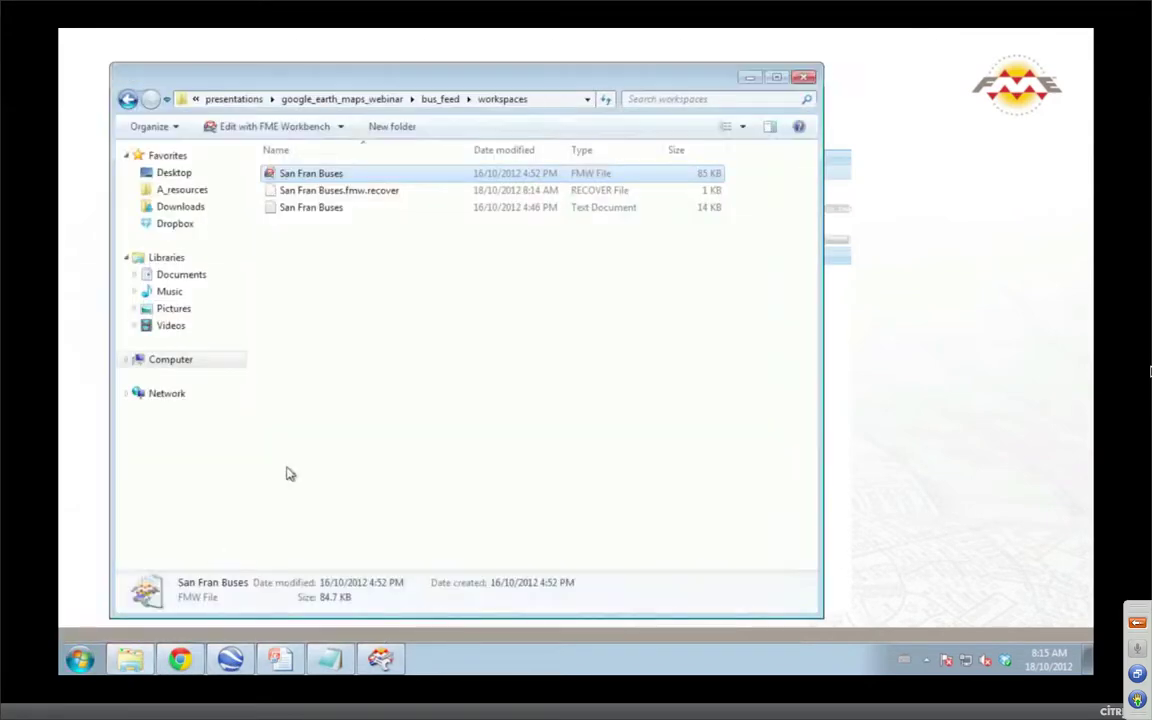
pyautogui.click(385, 99)
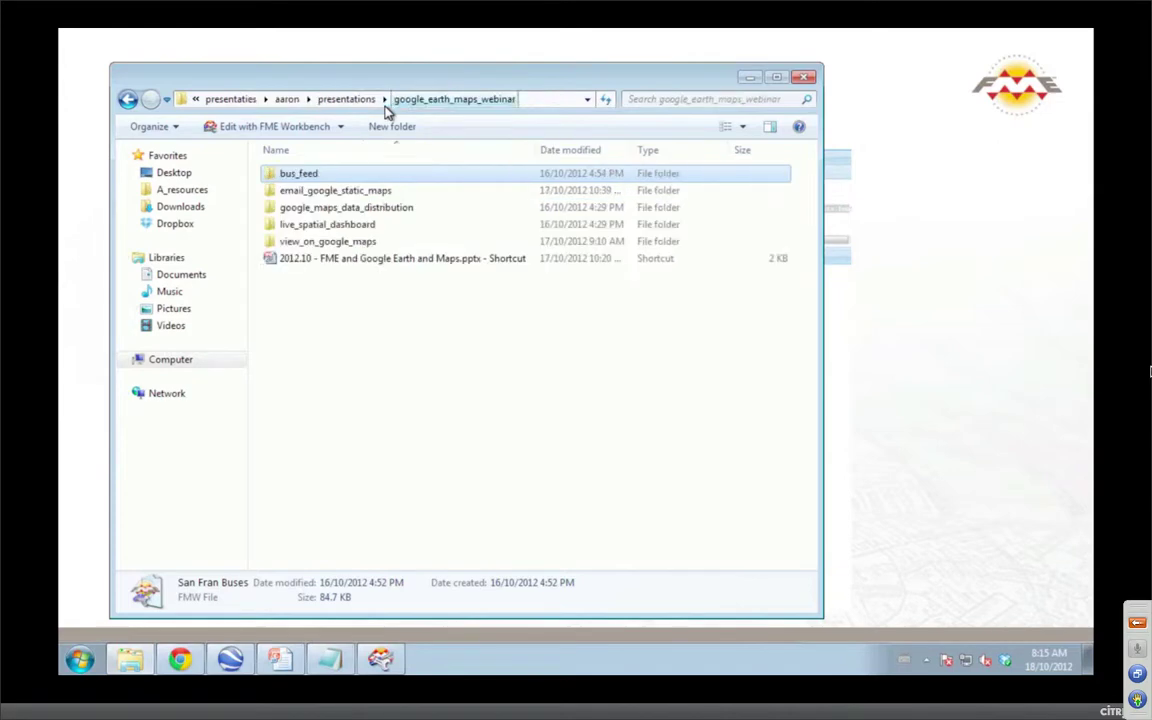
pyautogui.doubleClick(336, 242)
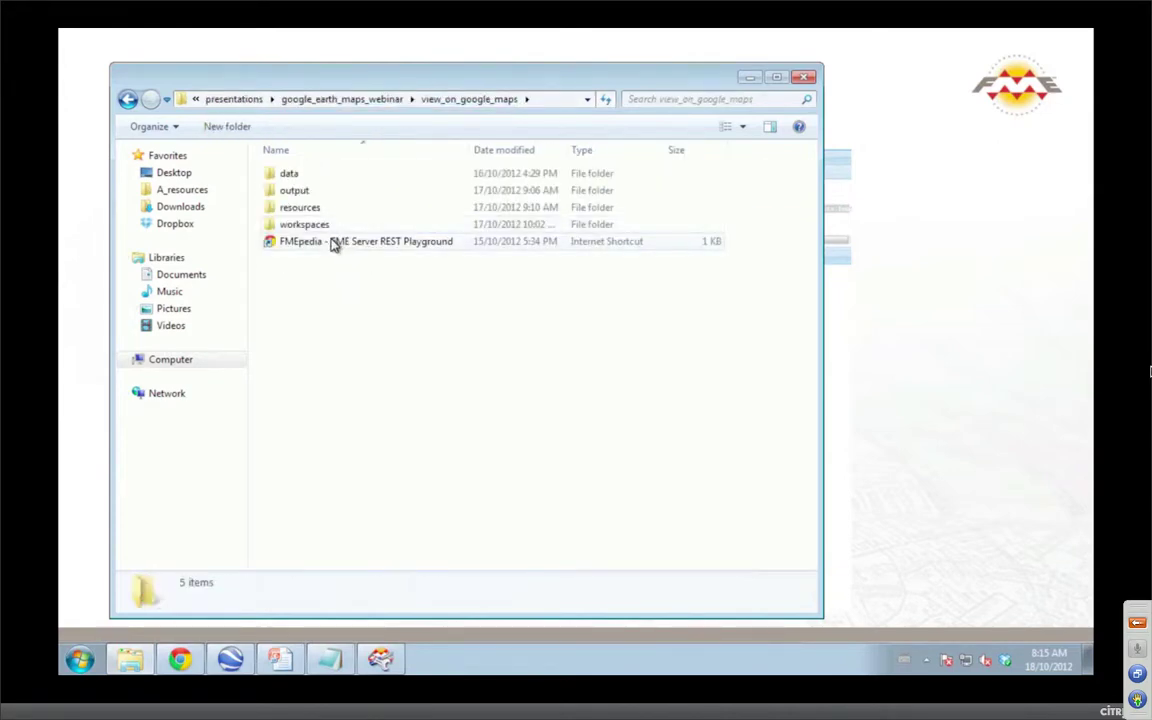
pyautogui.doubleClick(336, 242)
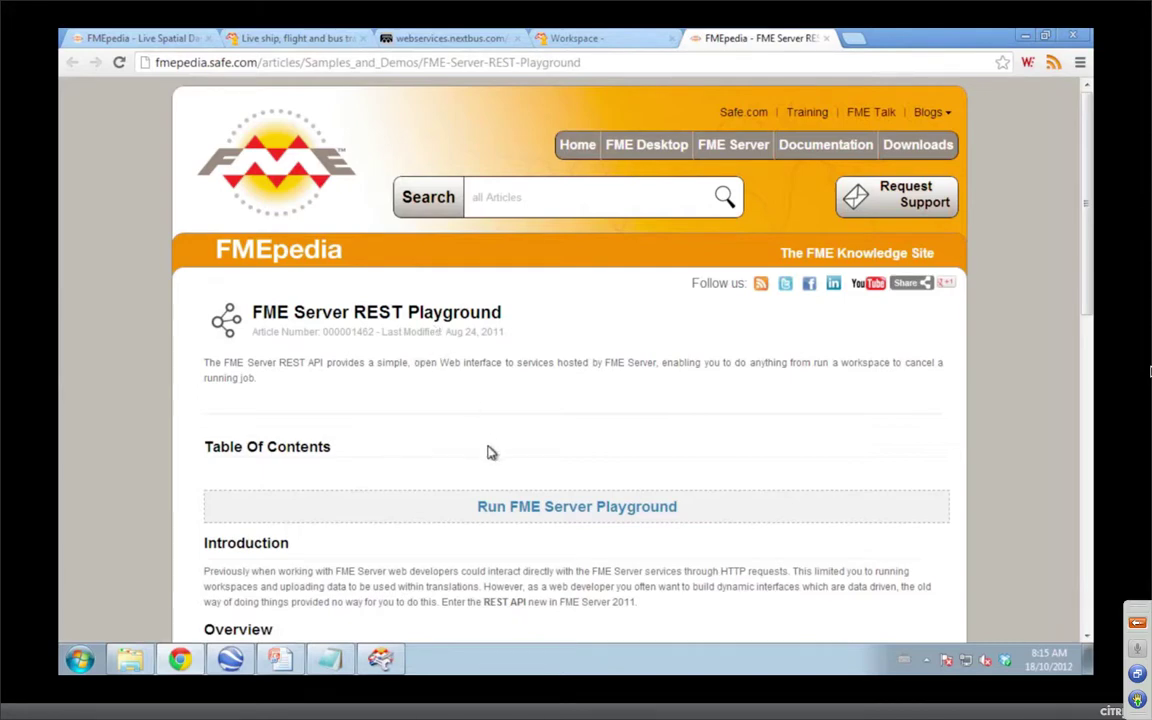
# Launch FME Server Playground, load Stream KML to Google Maps, and scroll through its code.
pyautogui.click(540, 506)
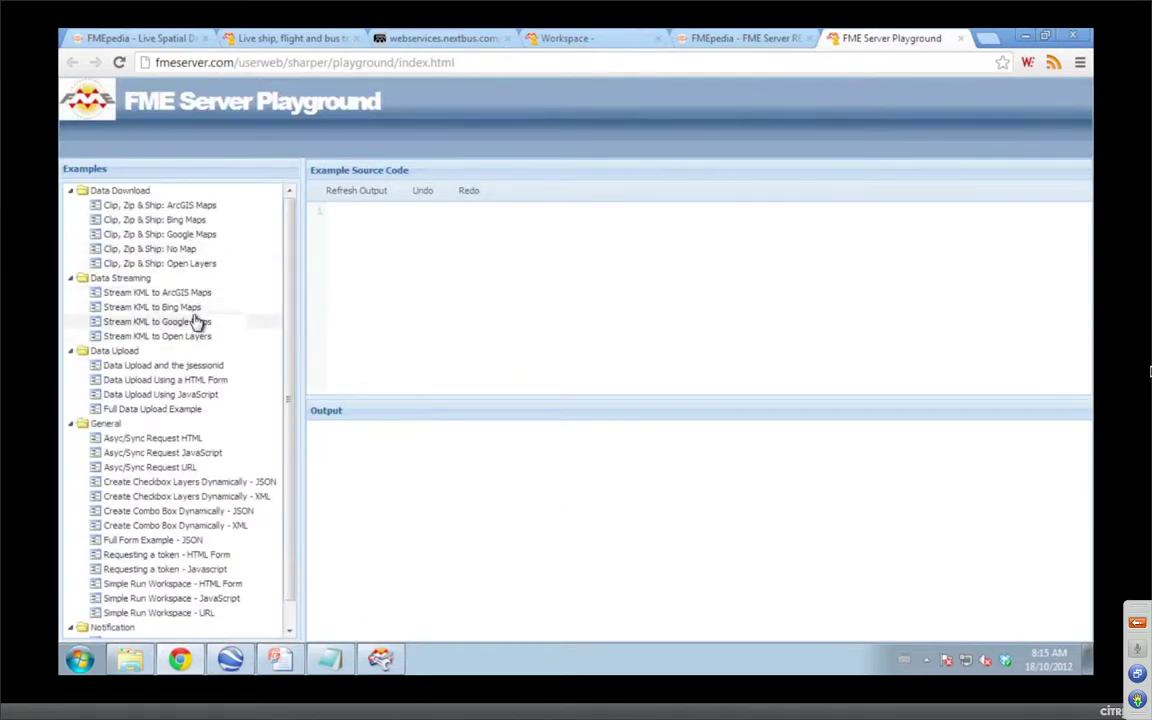
pyautogui.click(178, 323)
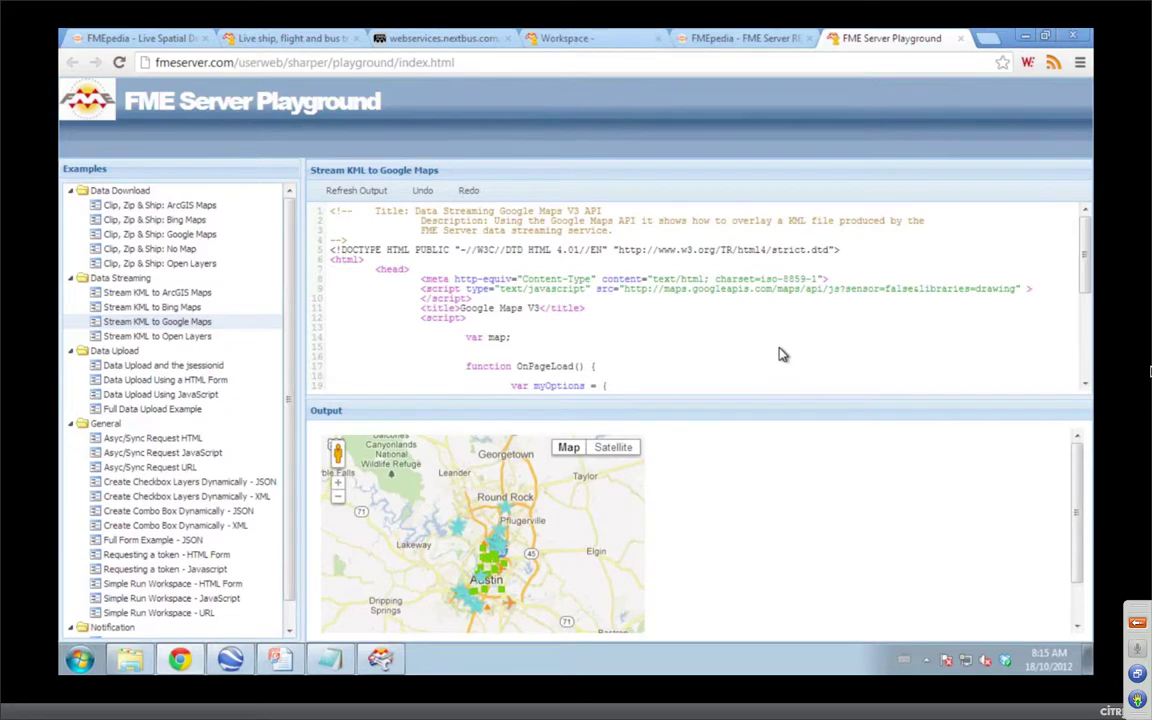
pyautogui.scroll(-5, 781, 353)
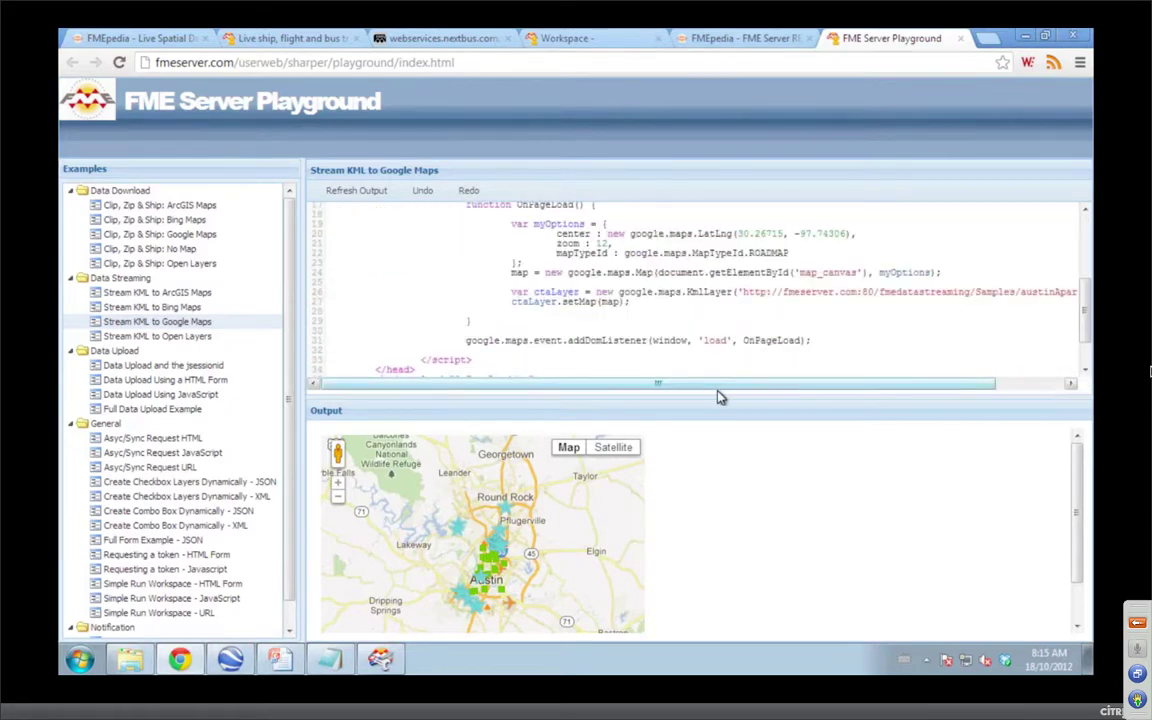
pyautogui.hscroll(3, 766, 398)
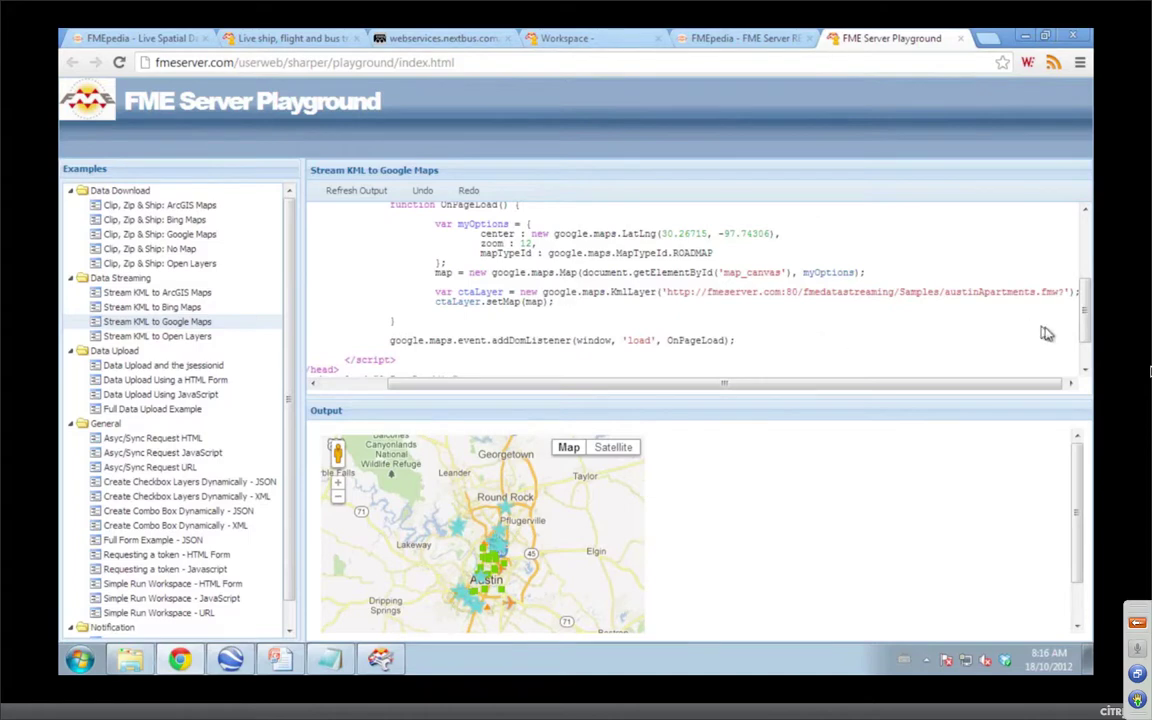
# Change the leading digit of the map_canvas width to 8 and height to 4.
pyautogui.scroll(-1, 935, 320)
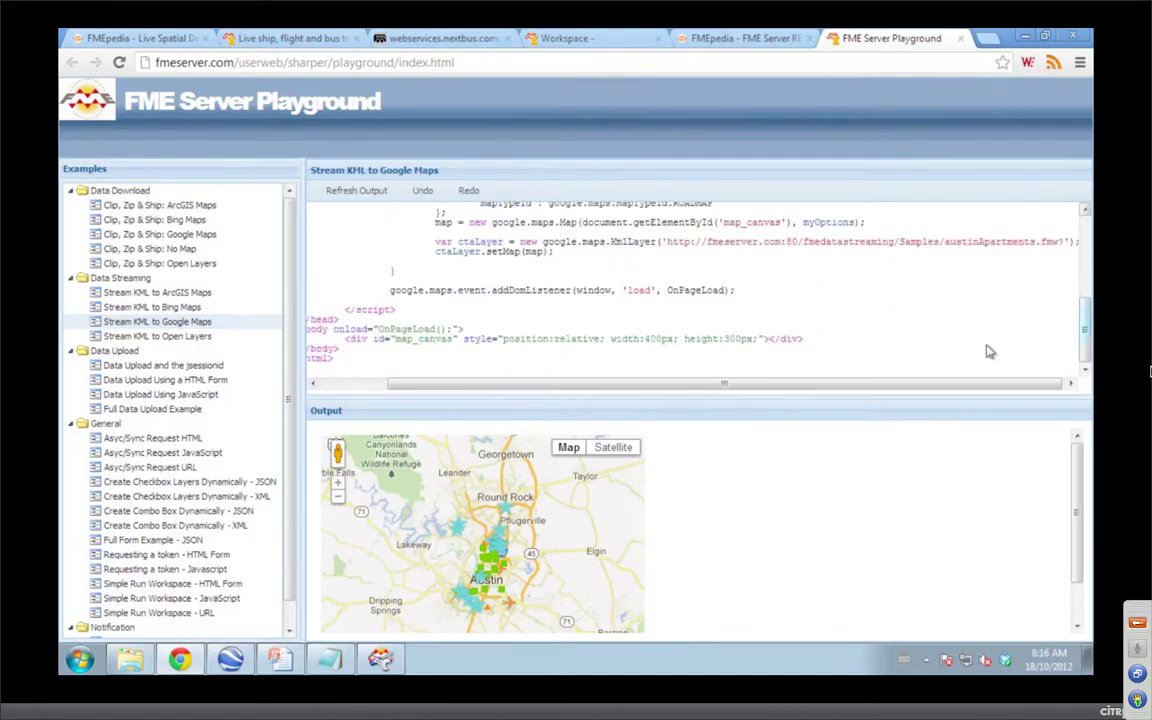
pyautogui.click(649, 339)
pyautogui.press('BackSpace')
pyautogui.write('8')
pyautogui.click(730, 339)
pyautogui.press('BackSpace')
pyautogui.write('4')
# Rerun the example and adjust the splitter so the Output map shows taller.
pyautogui.click(340, 191)
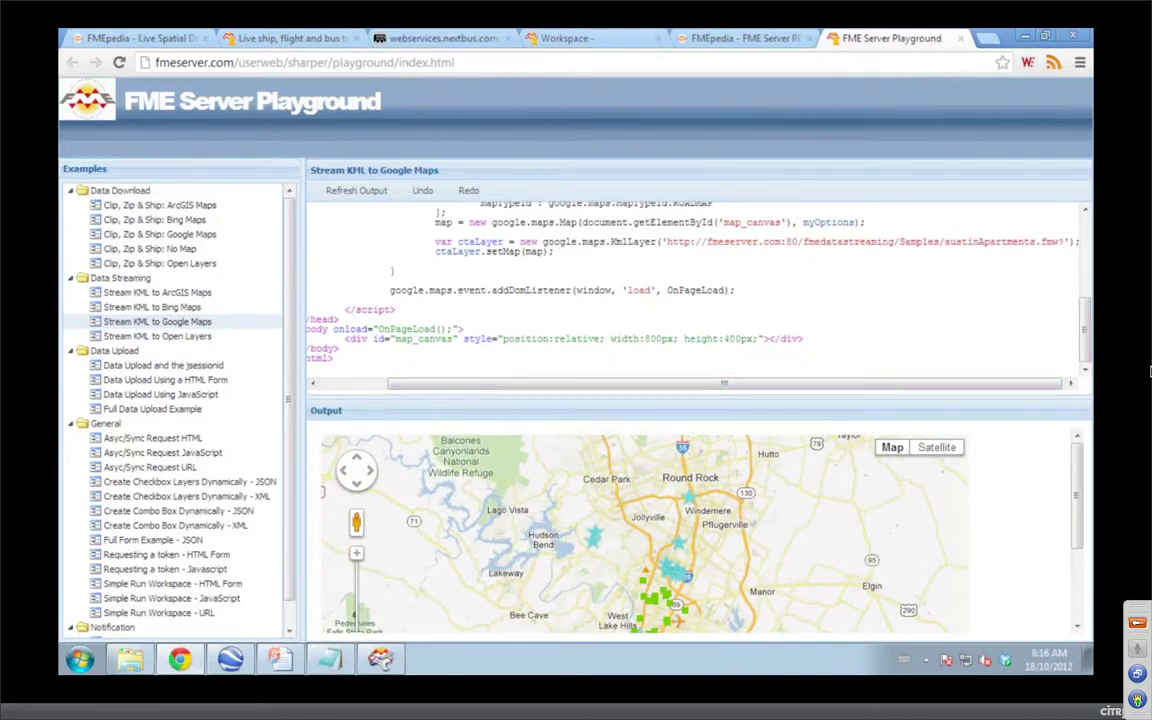
pyautogui.moveTo(481, 398); pyautogui.dragTo(488, 304)
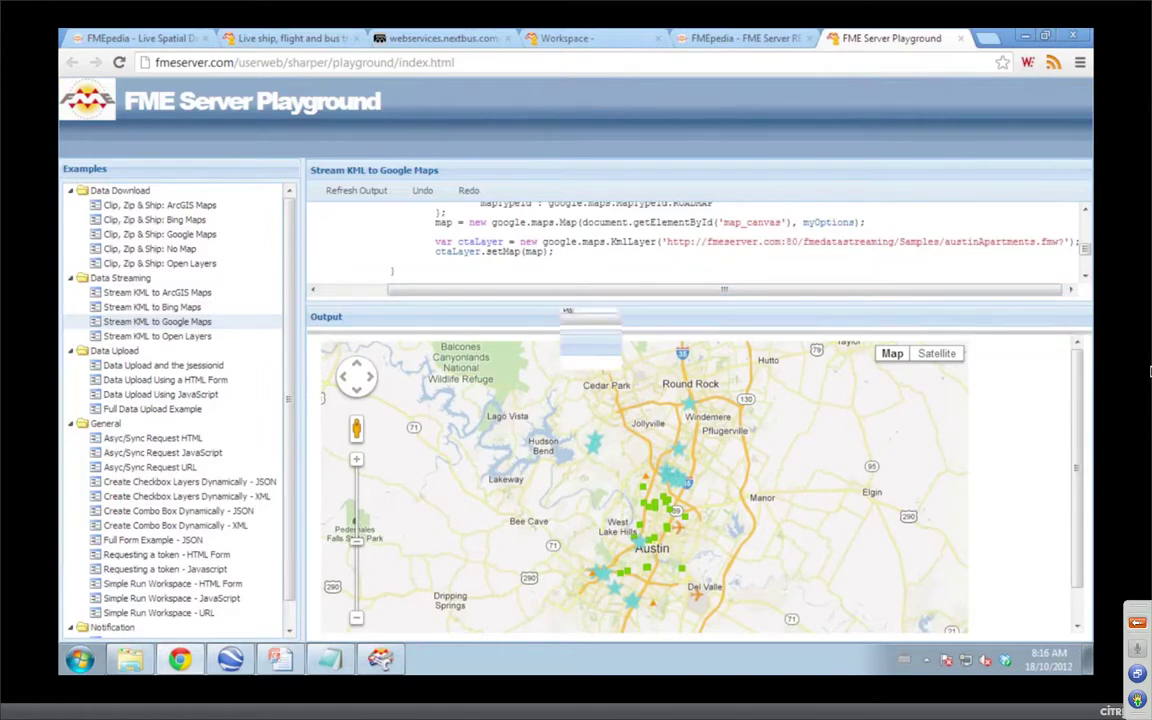
pyautogui.moveTo(567, 311); pyautogui.dragTo(565, 340)
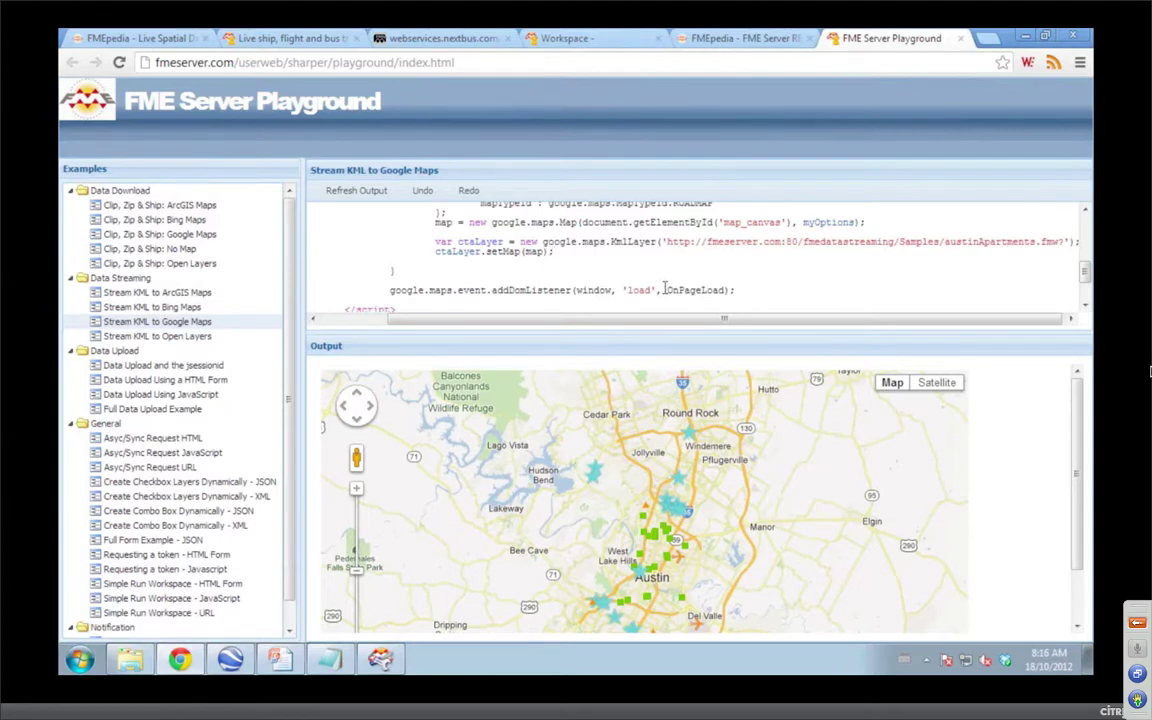
# Select the entire FME tile layer snippet in tiles_snippet.js in Notepad.
pyautogui.click(332, 658)
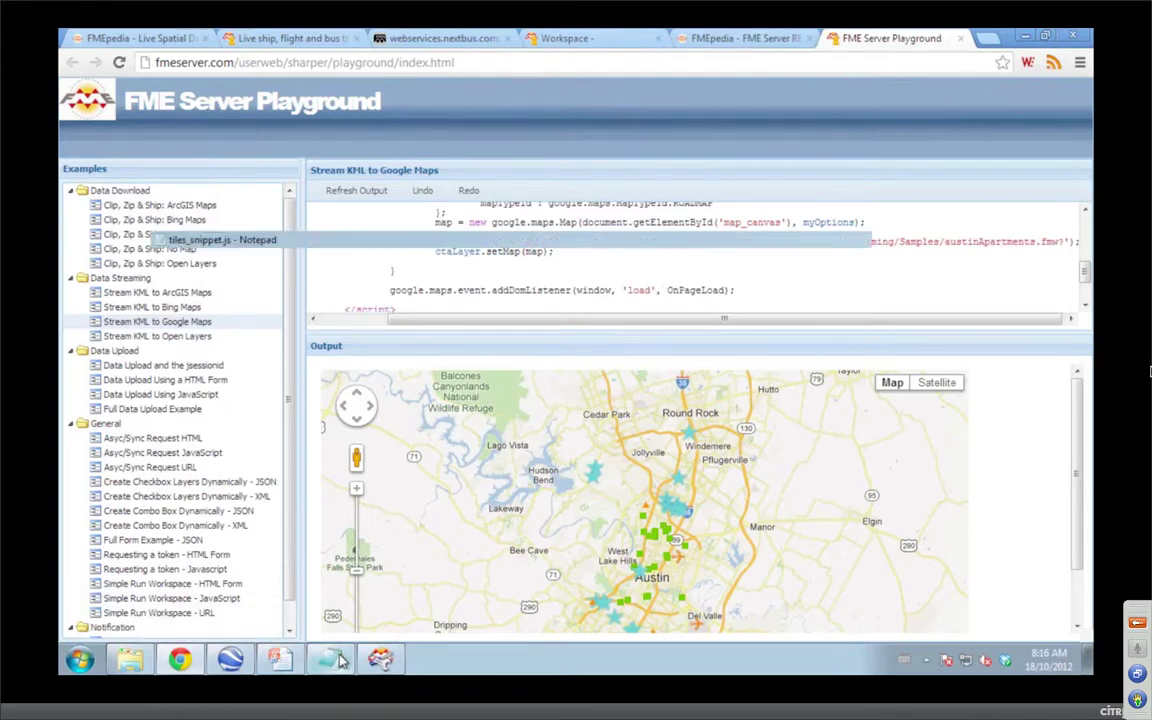
pyautogui.click(478, 196)
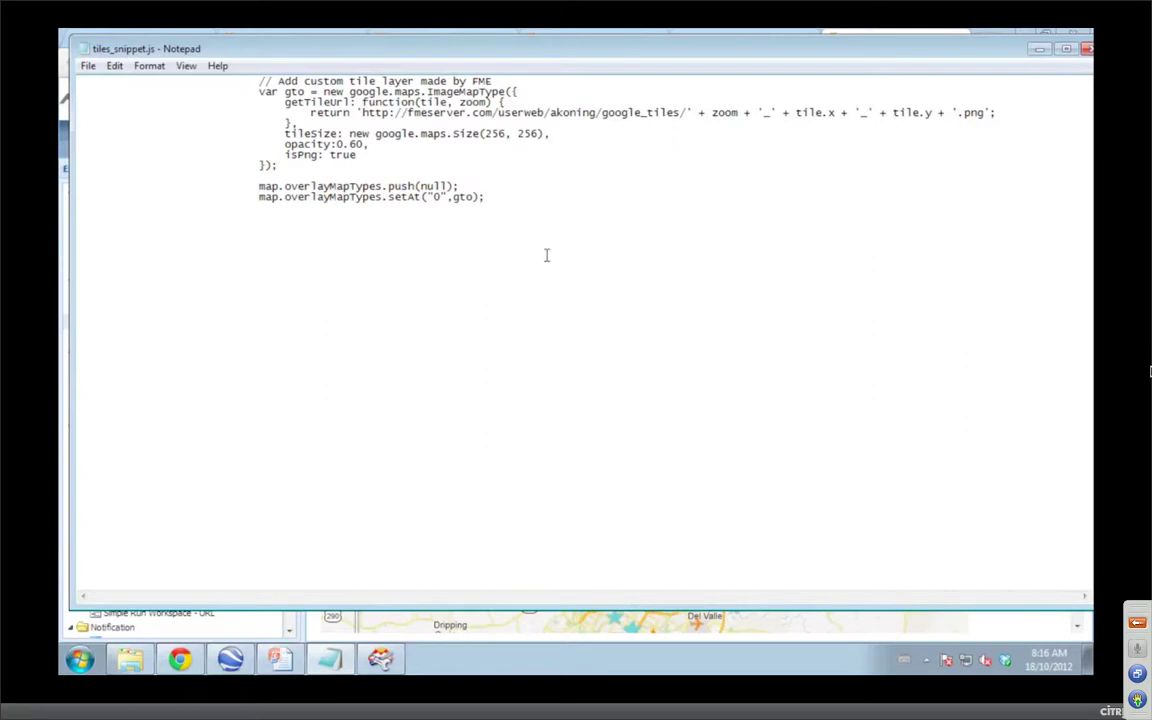
pyautogui.moveTo(546, 255); pyautogui.dragTo(56, 84)
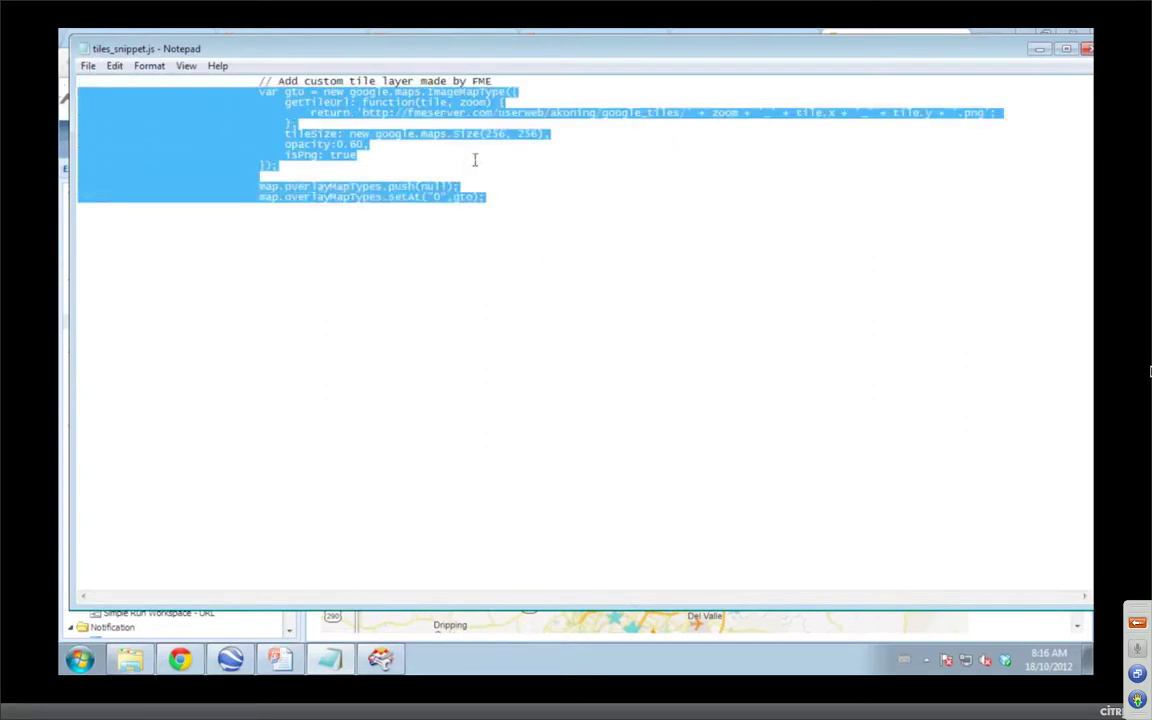
pyautogui.moveTo(555, 213); pyautogui.dragTo(340, 153)
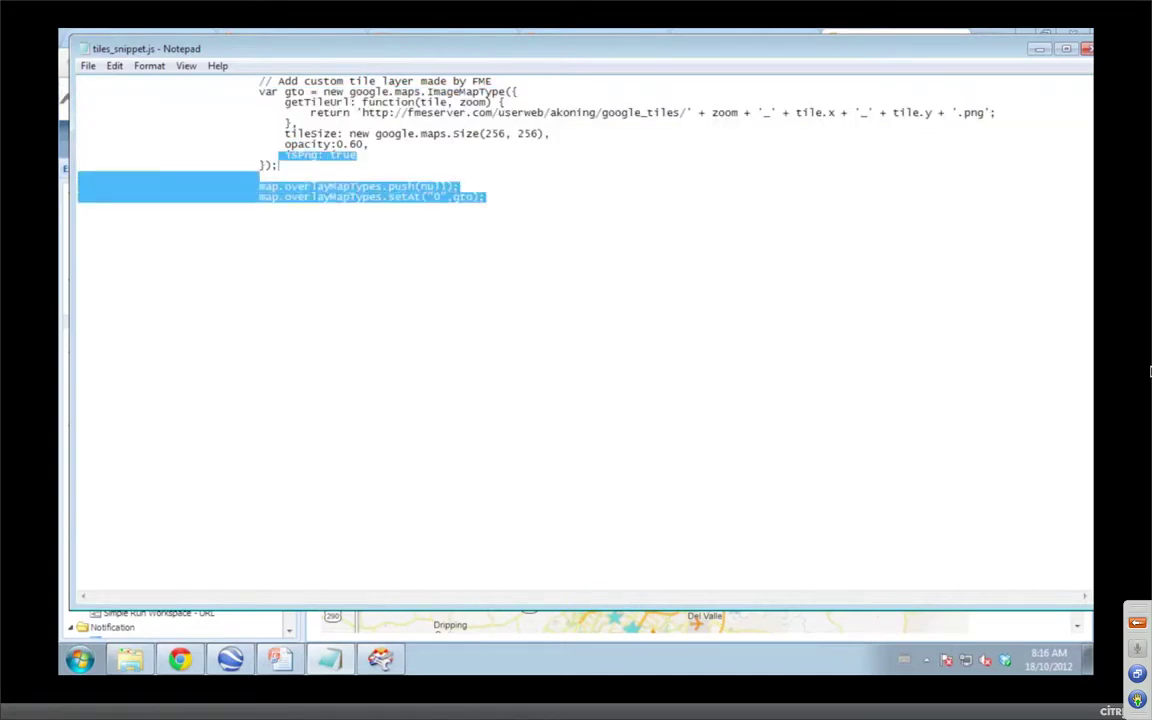
pyautogui.hotkey('ctrl', 'a')
pyautogui.hotkey('ctrl', 'c')
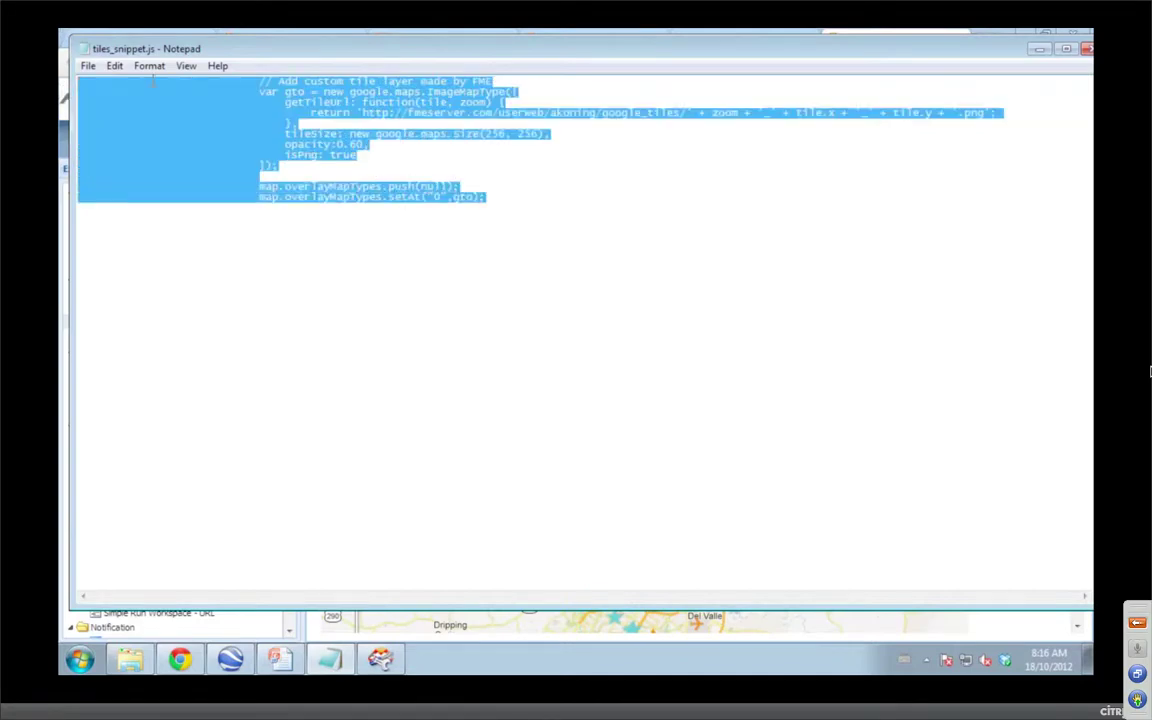
# Minimize Notepad and add a blank line after ctaLayer.setMap(map); in the playground code.
pyautogui.click(1035, 50)
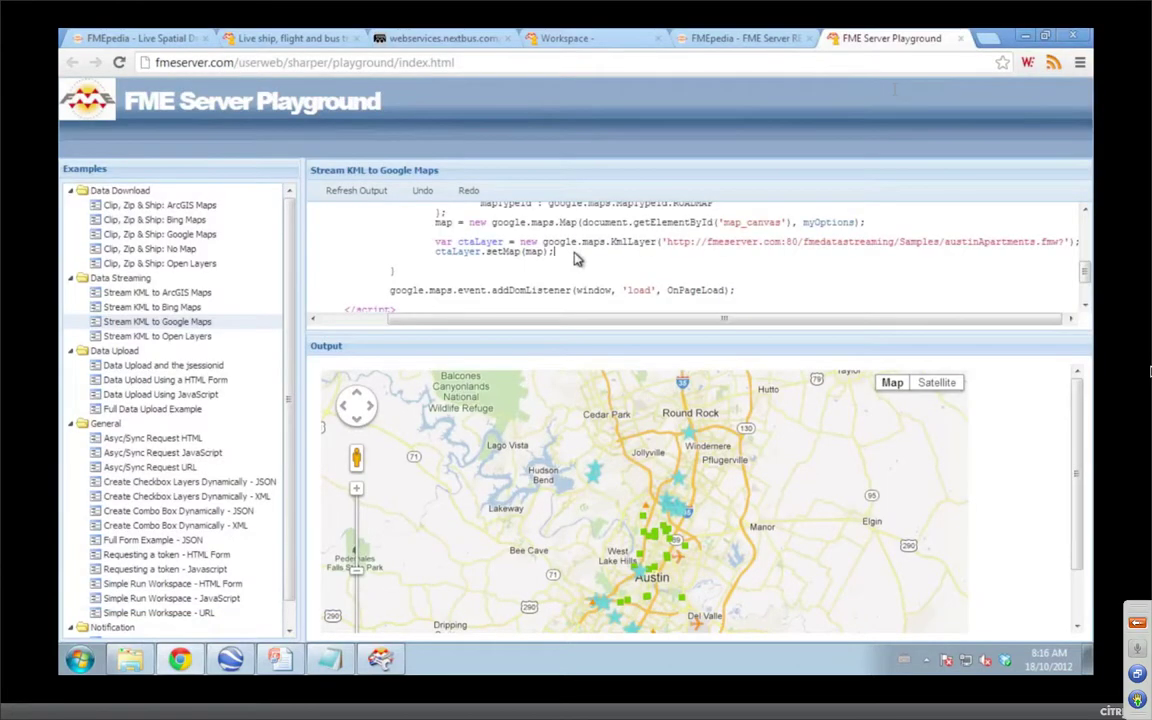
pyautogui.click(575, 258)
pyautogui.press('Return')
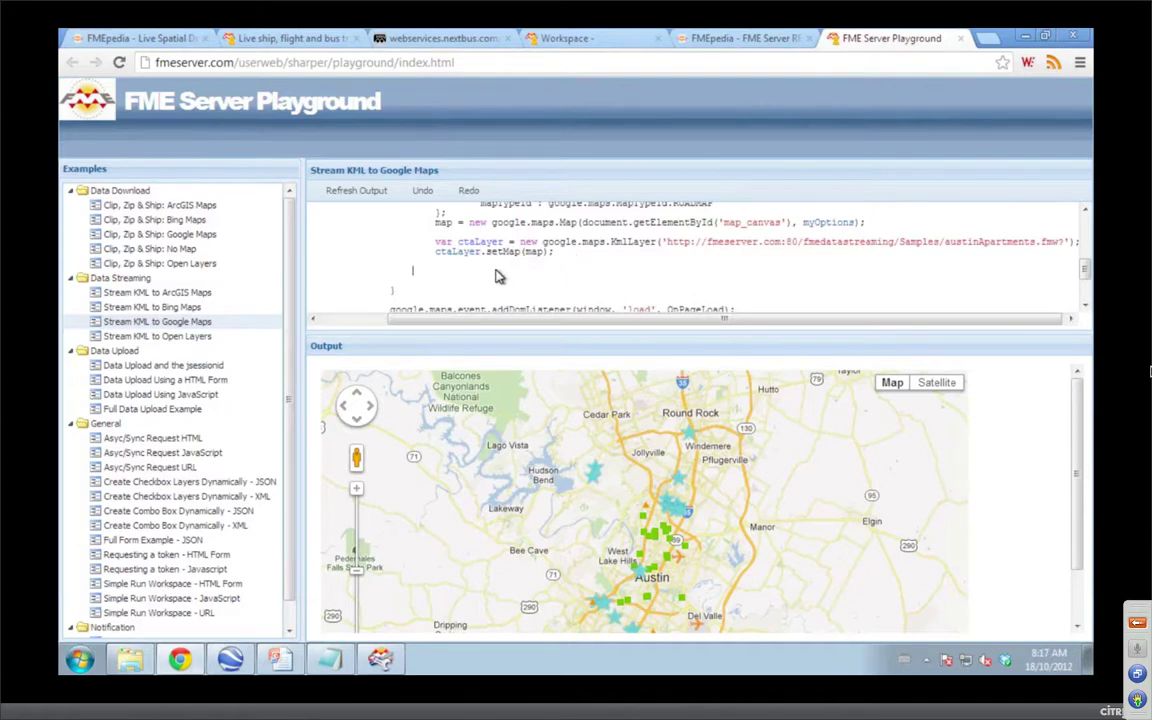
# Paste the google_tiles overlay code after ctaLayer.setMap(map); and refresh the output.
pyautogui.rightClick(497, 276)
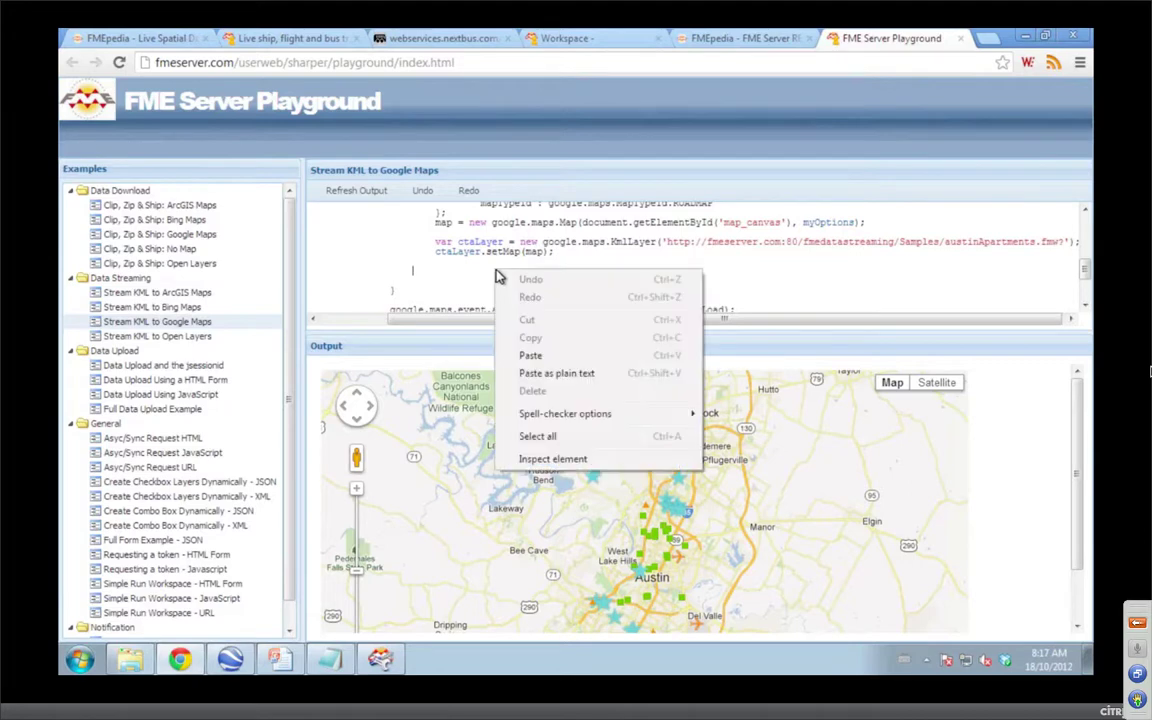
pyautogui.click(531, 357)
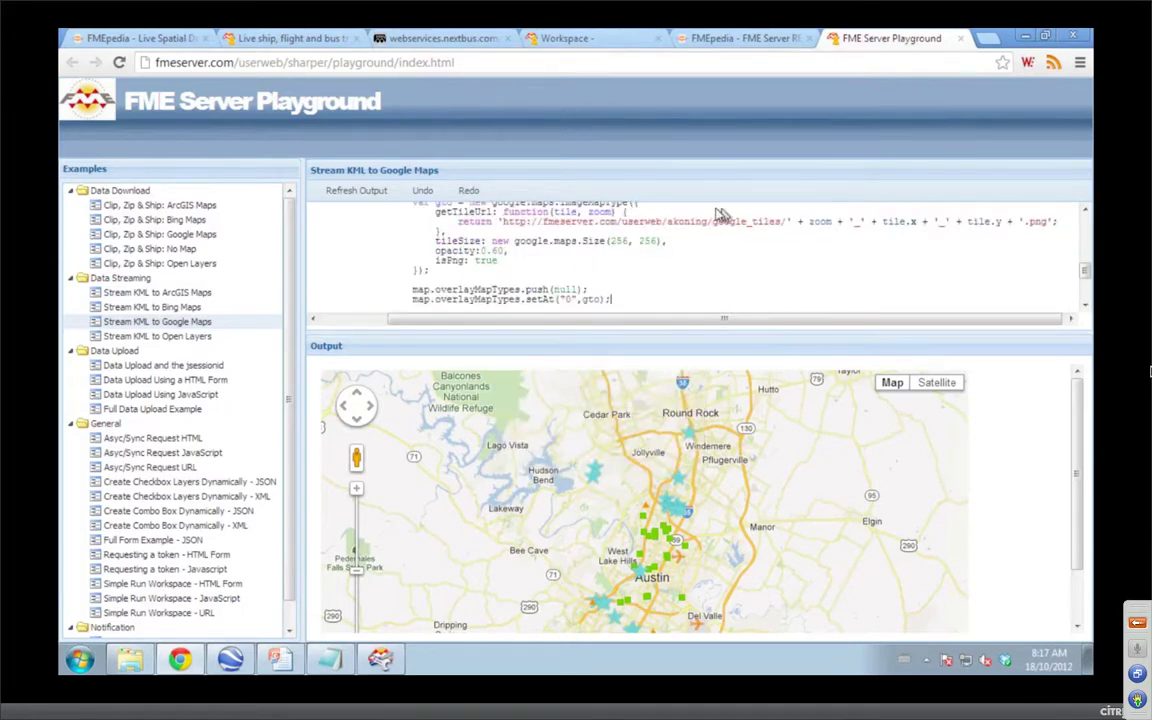
pyautogui.click(360, 191)
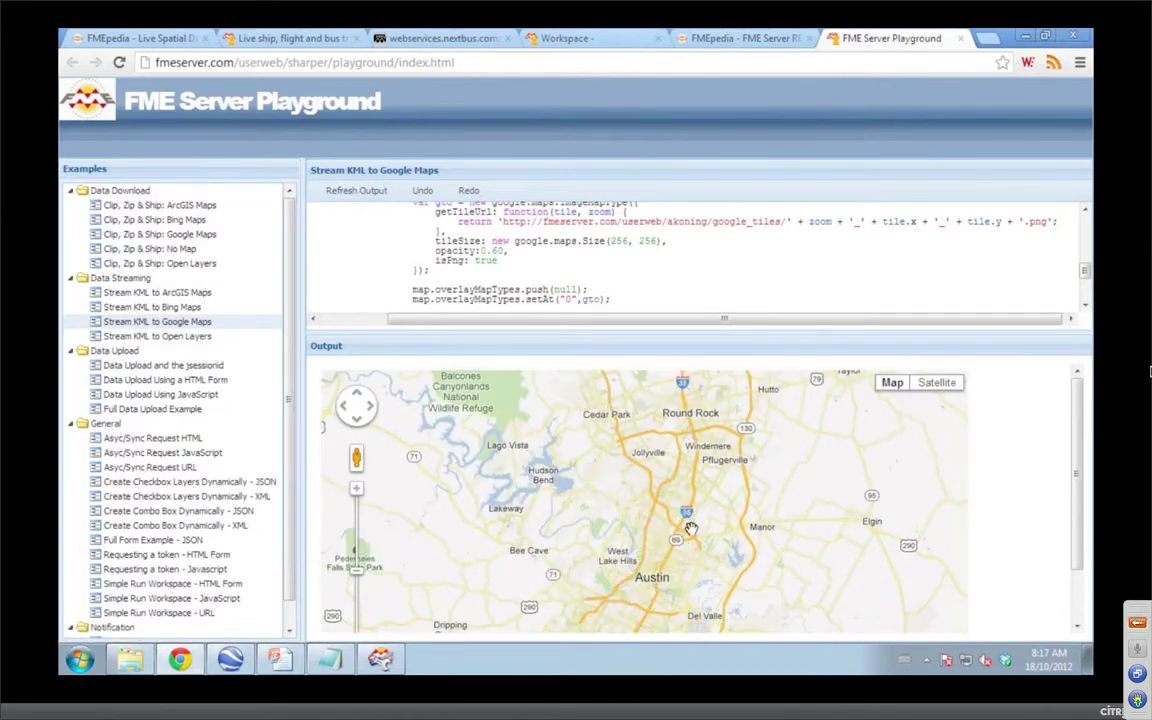
# Zoom the map into the semi-transparent satellite tiles over north-central Austin.
pyautogui.doubleClick(690, 527)
pyautogui.doubleClick(628, 550)
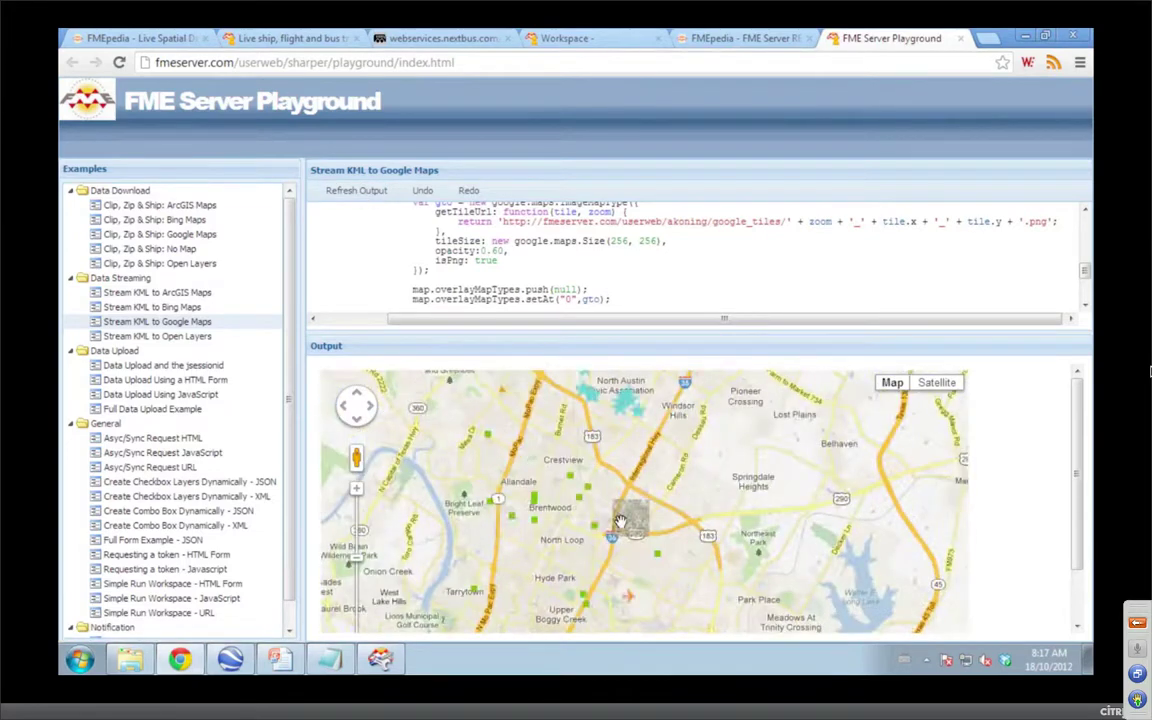
pyautogui.doubleClick(620, 521)
pyautogui.doubleClick(625, 535)
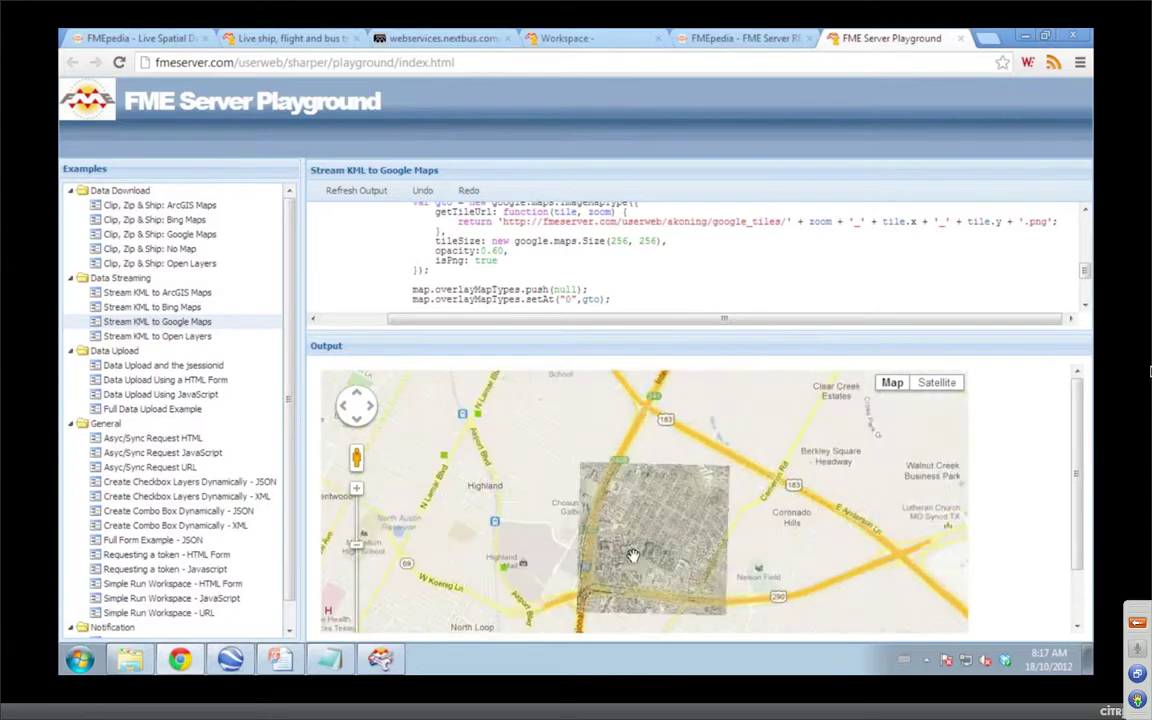
pyautogui.doubleClick(632, 555)
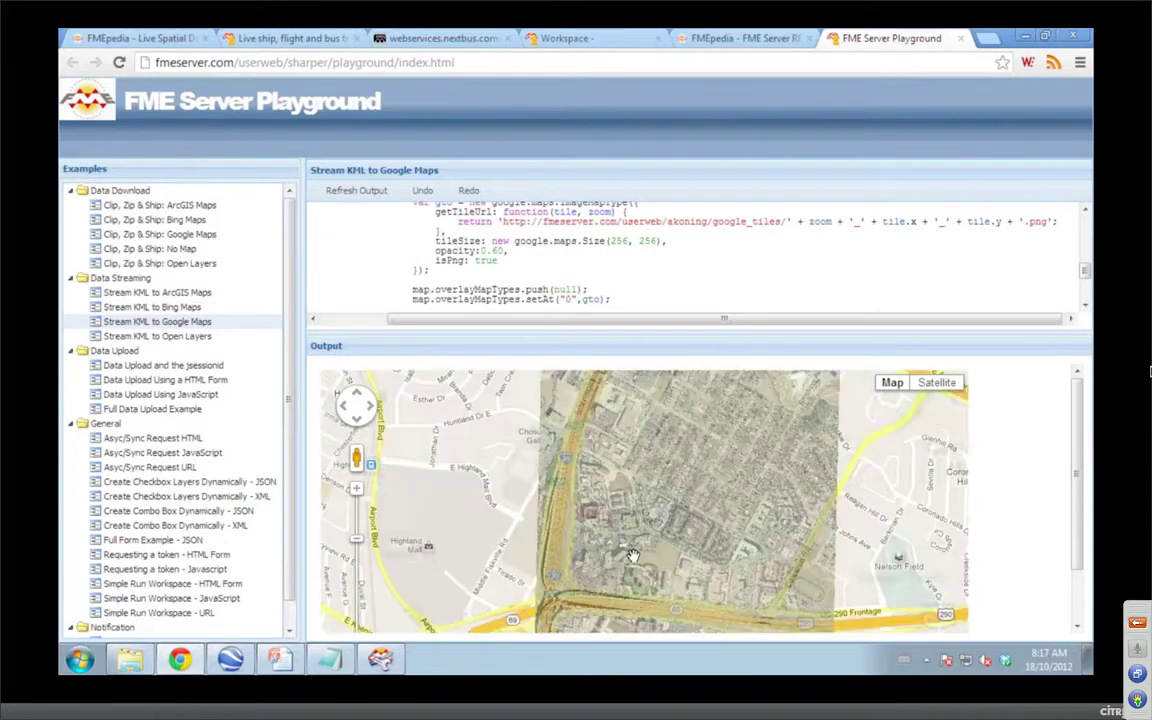
pyautogui.doubleClick(679, 508)
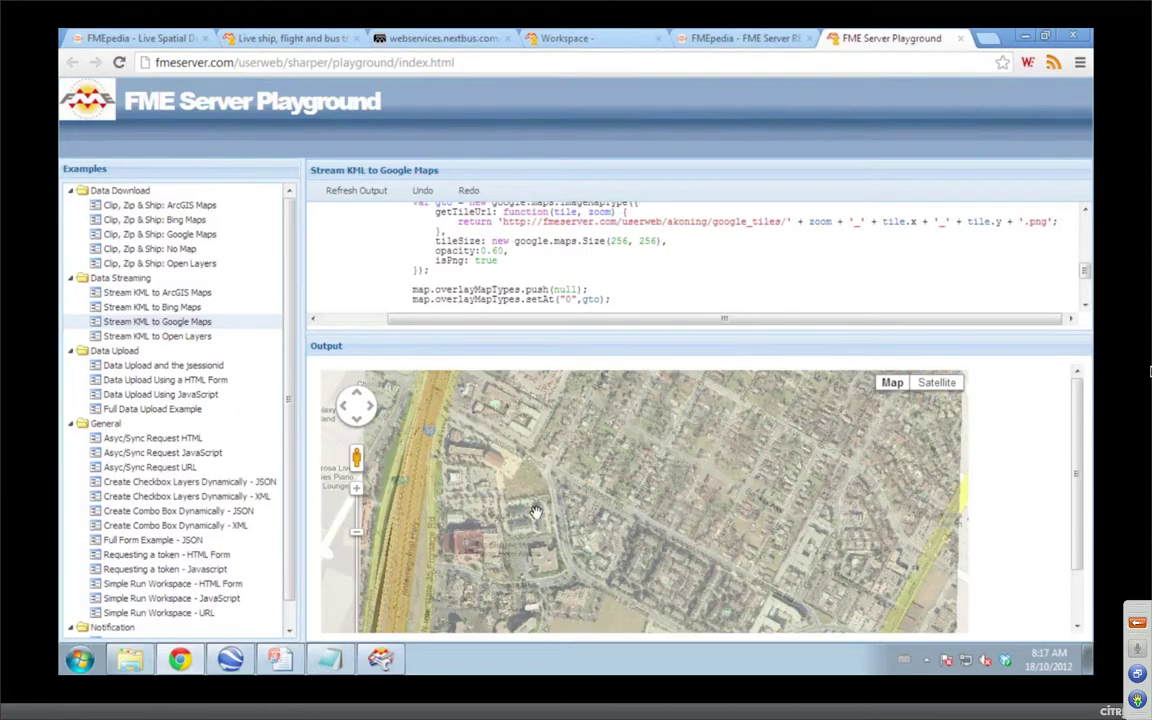
pyautogui.doubleClick(534, 485)
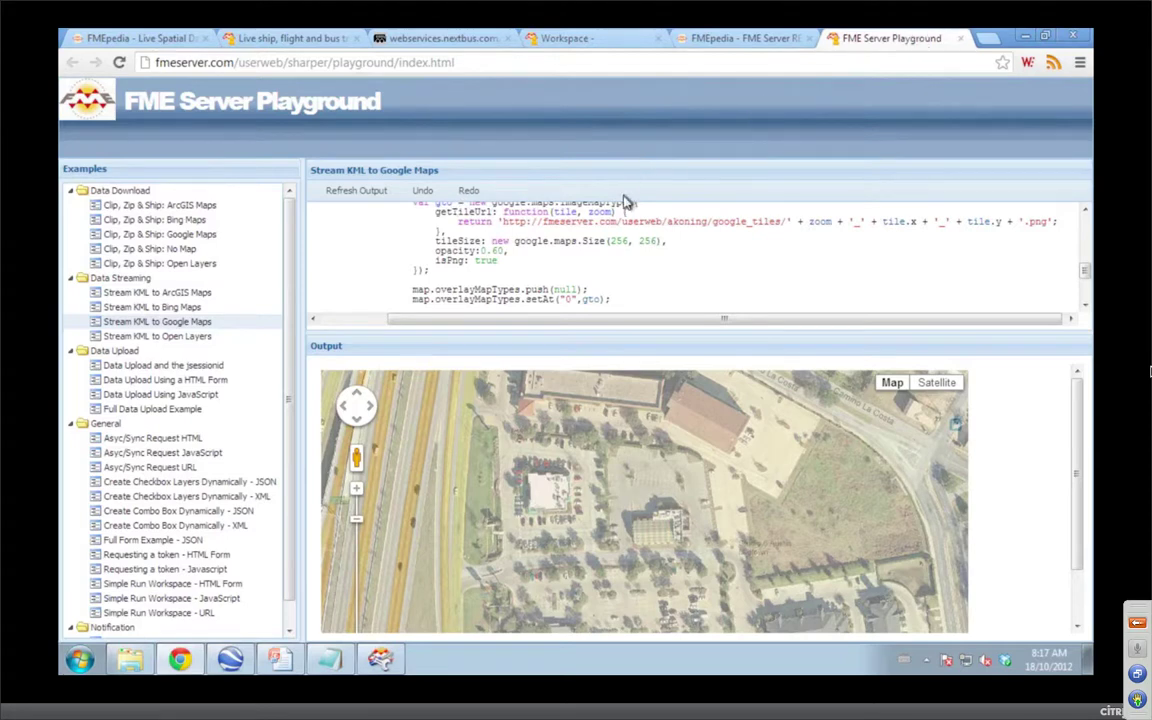
# Minimize Chrome, bring the slide show forward, and advance past the Emailing Google Static Maps slide.
pyautogui.click(1022, 36)
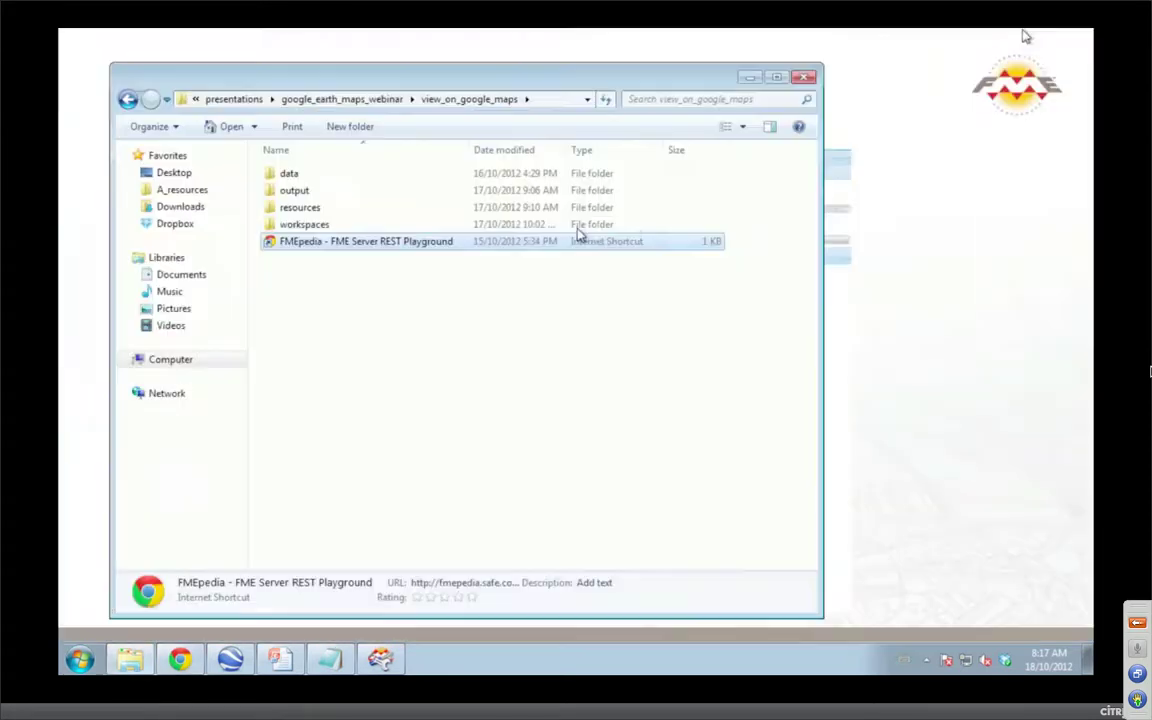
pyautogui.click(897, 240)
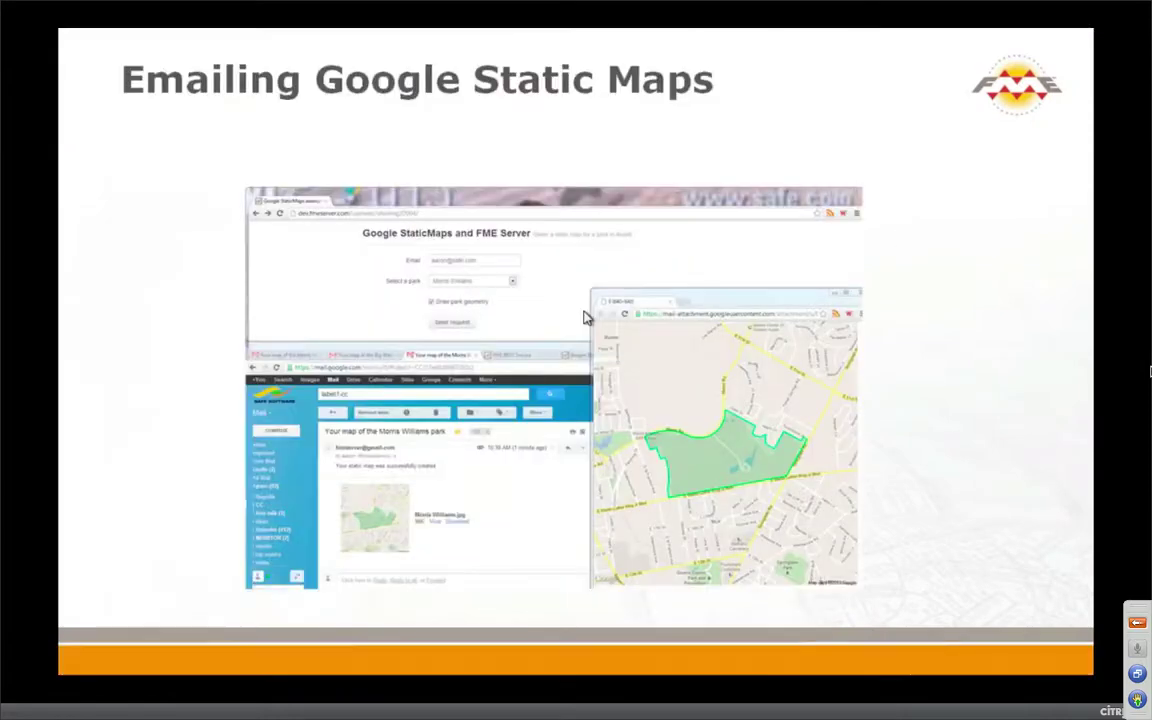
pyautogui.click(553, 260)
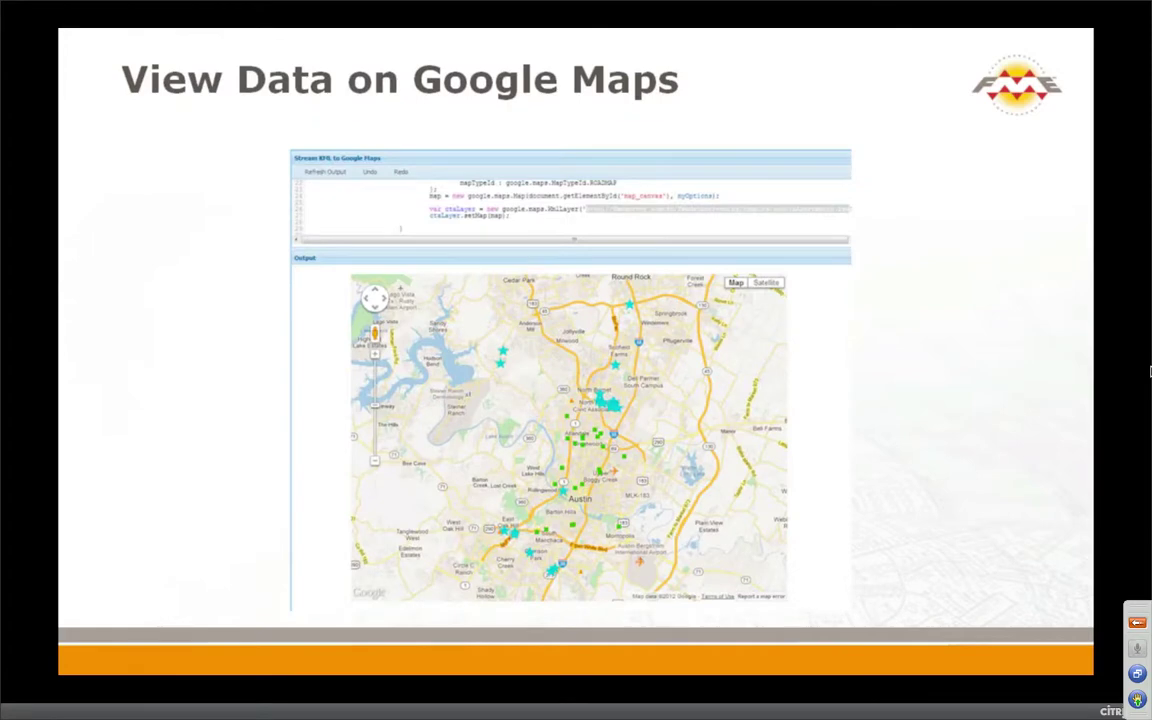
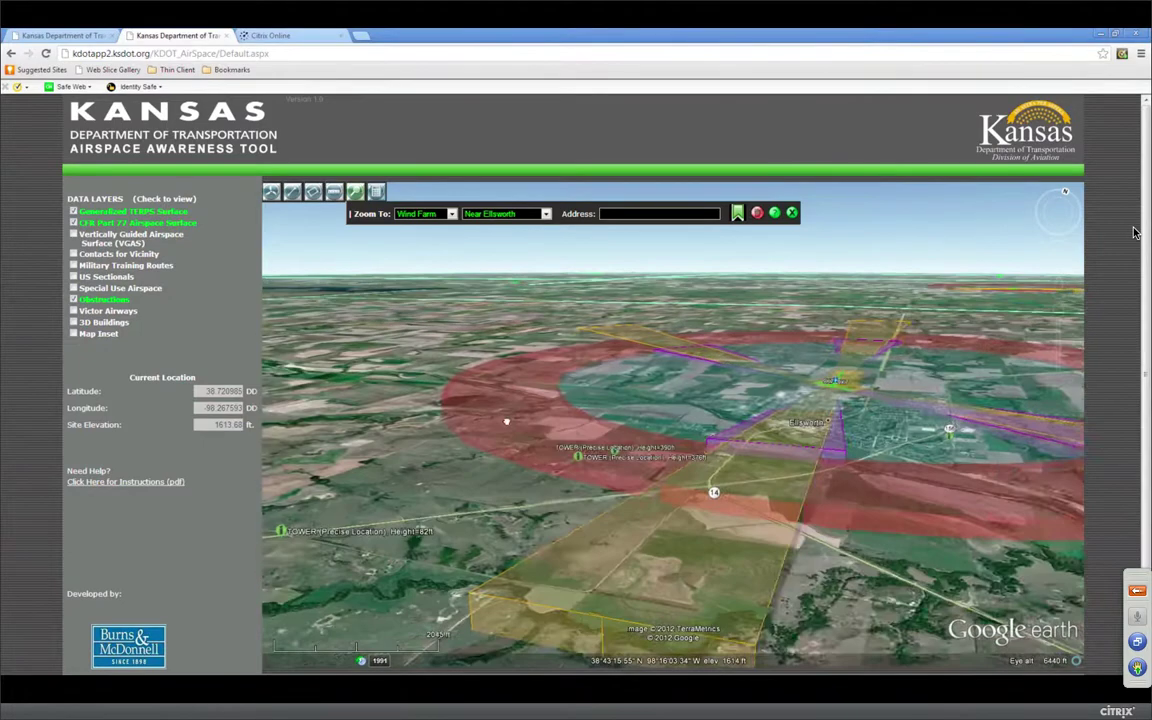
# Zoom in and pan the 3D map across the farmland beside the yellow surface and red ring.
pyautogui.scroll(3, 589, 463)
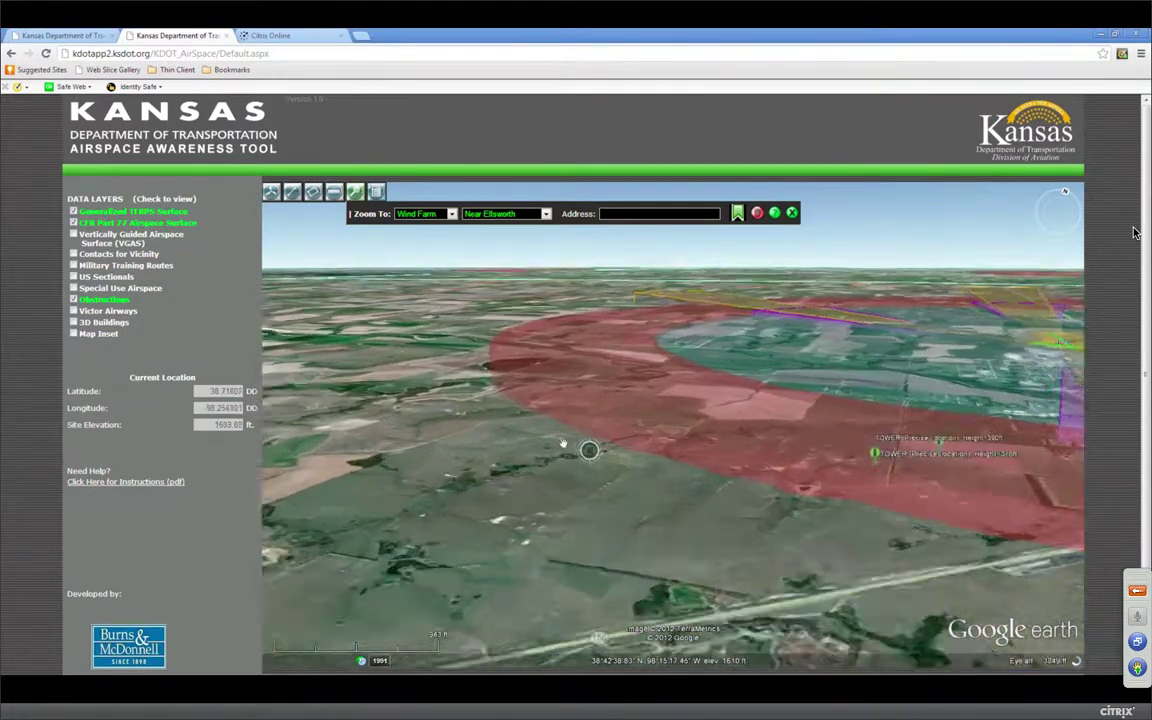
pyautogui.moveTo(507, 420); pyautogui.dragTo(515, 385)
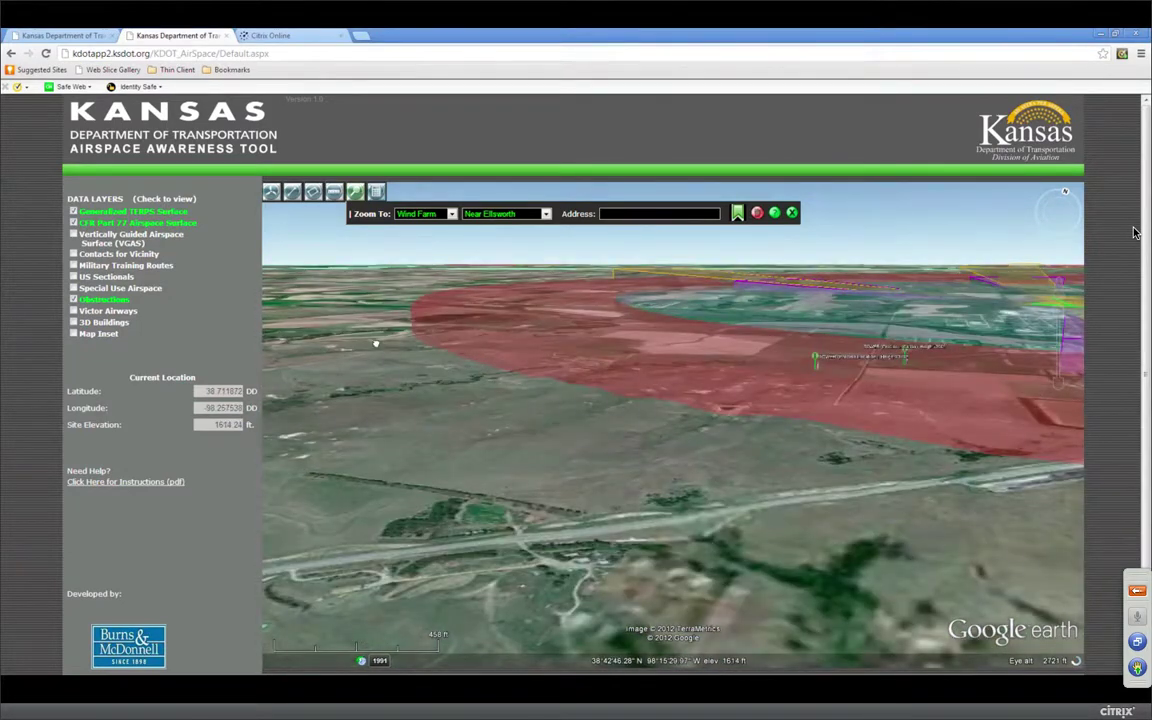
pyautogui.moveTo(575, 440); pyautogui.dragTo(600, 380)
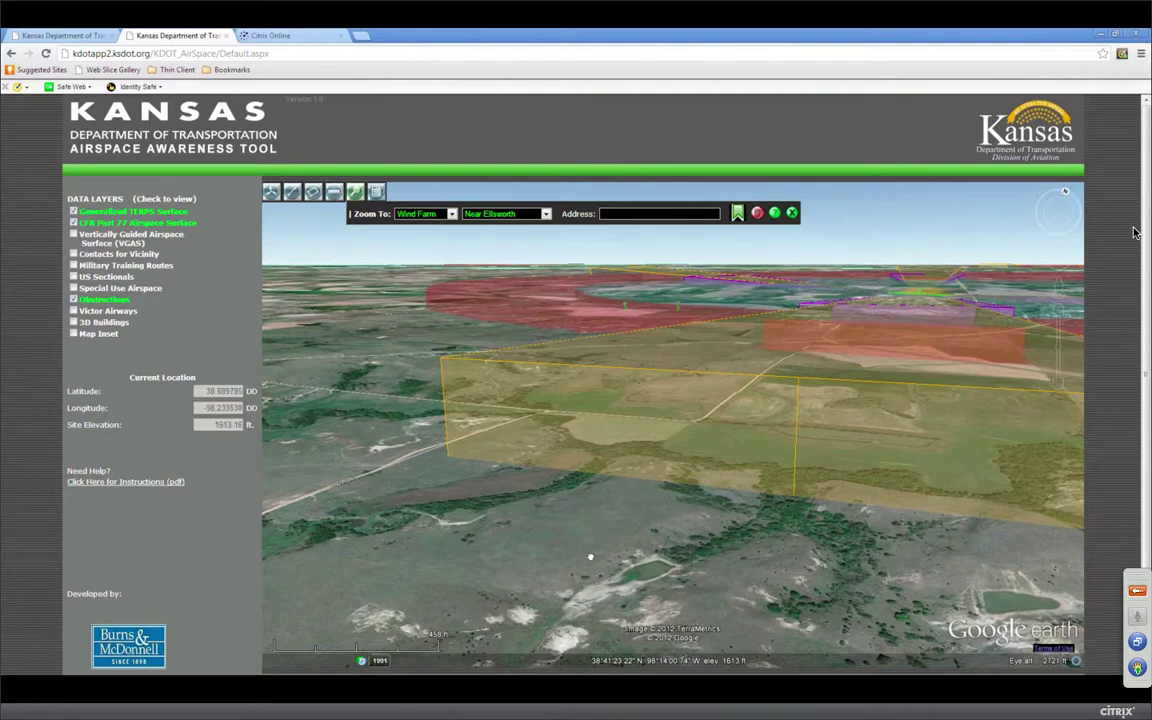
pyautogui.moveTo(590, 556); pyautogui.dragTo(485, 539)
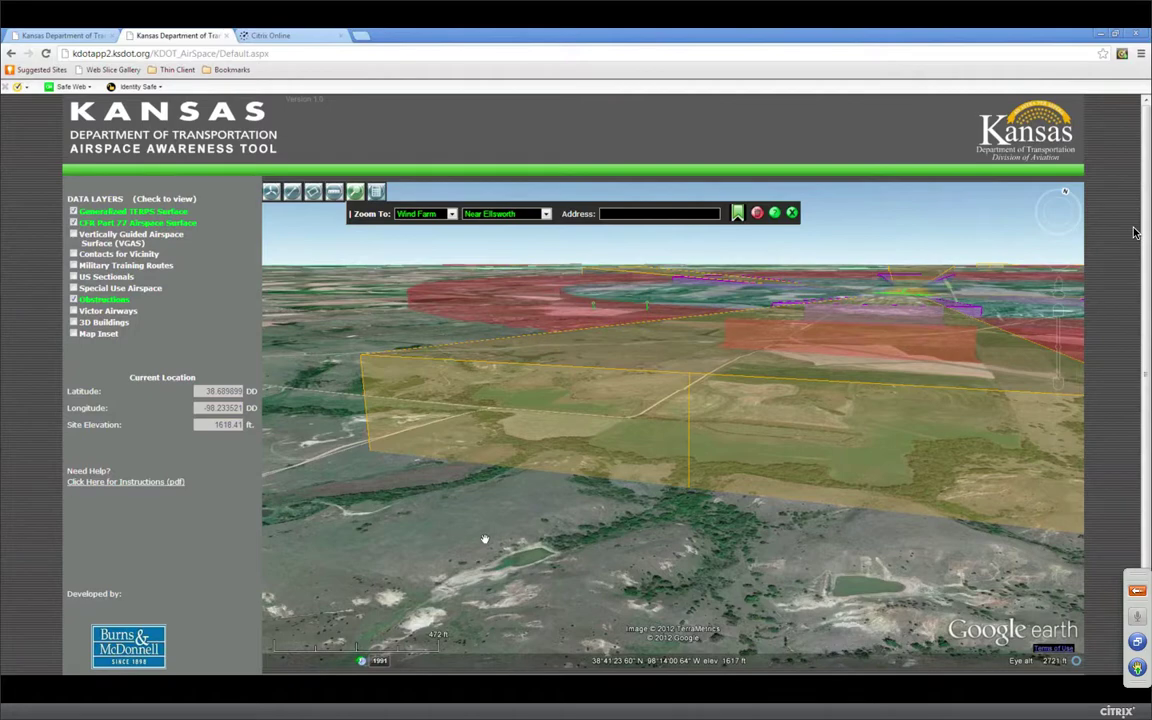
pyautogui.moveTo(528, 466); pyautogui.dragTo(512, 530)
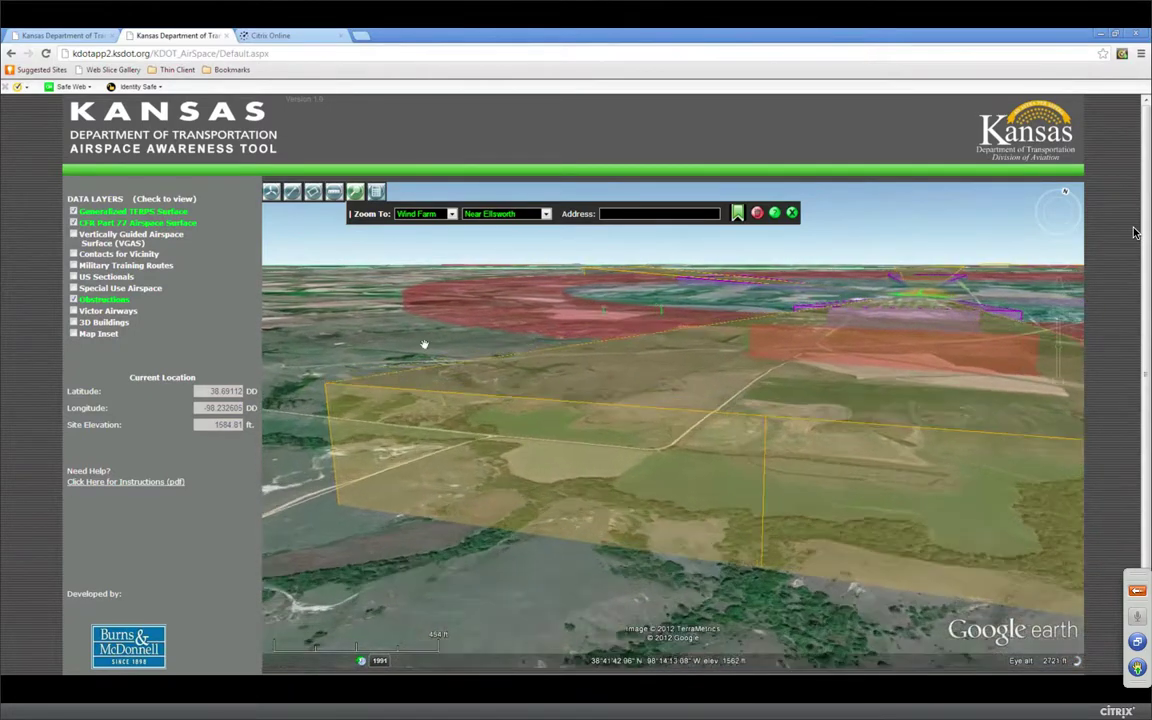
pyautogui.moveTo(376, 349); pyautogui.dragTo(464, 460)
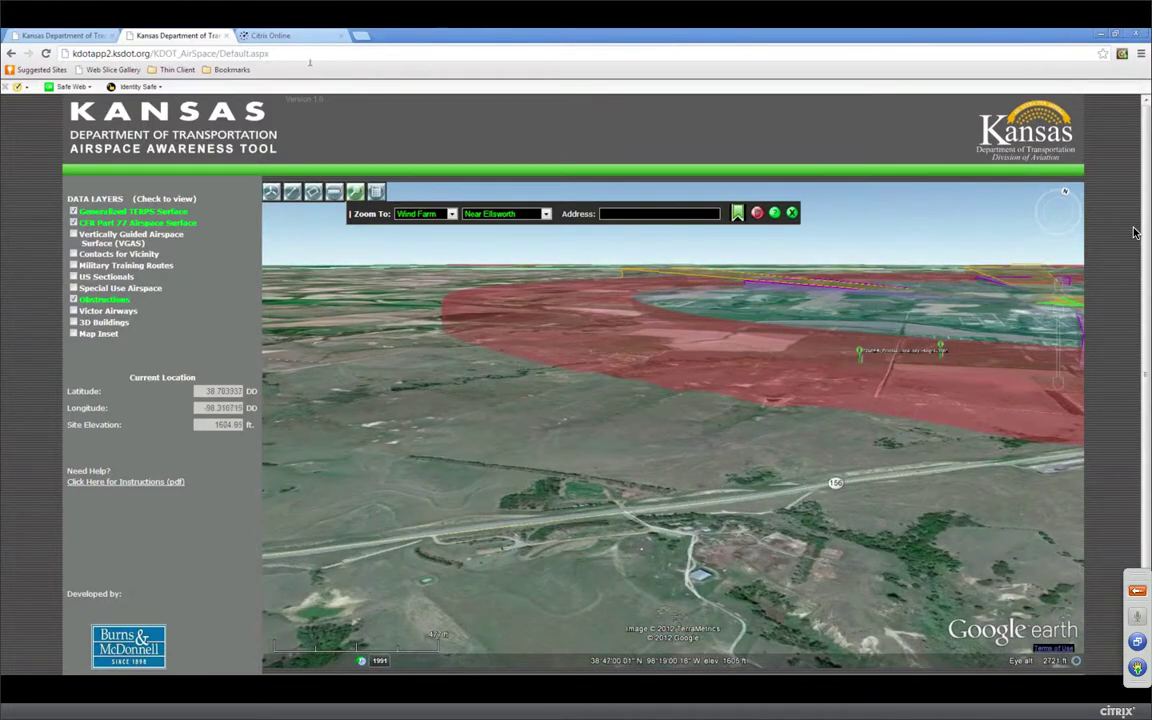
pyautogui.click(307, 59)
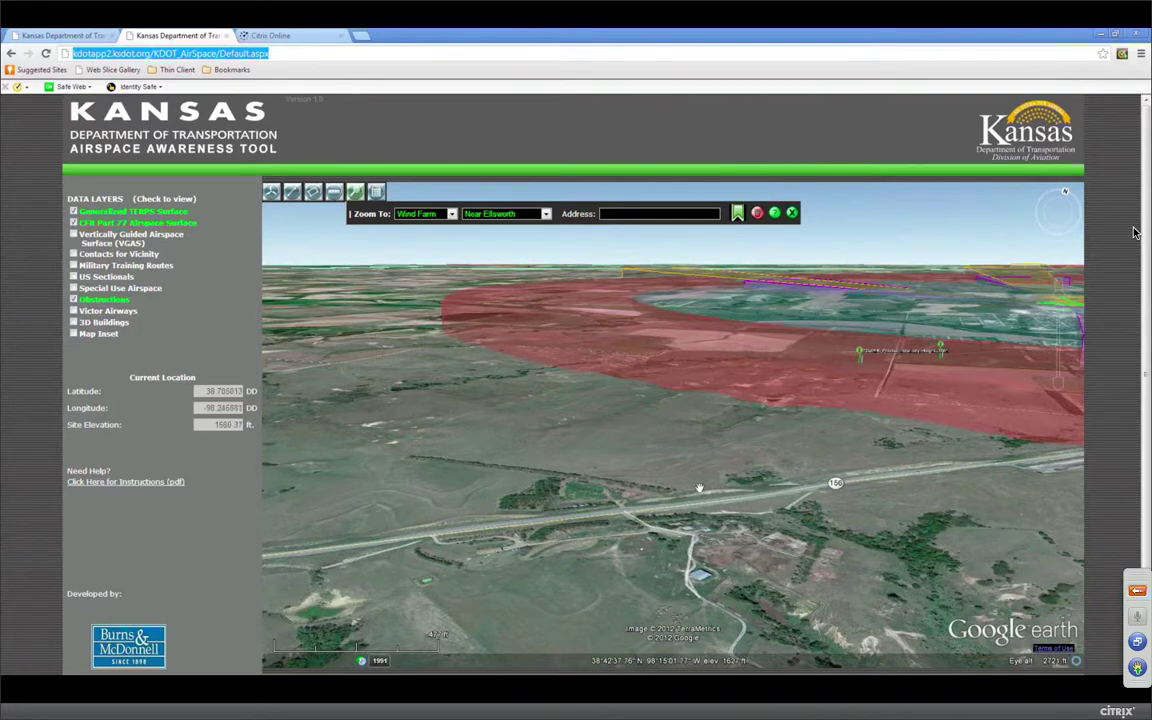
pyautogui.moveTo(630, 446); pyautogui.dragTo(505, 403)
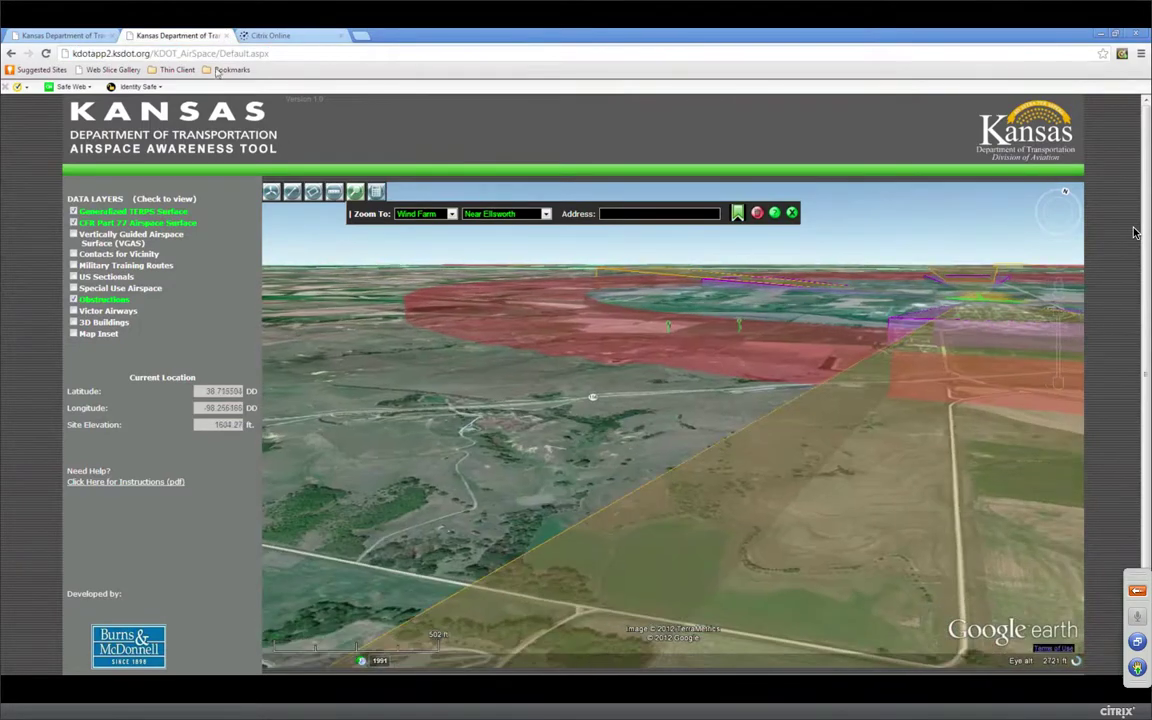
pyautogui.moveTo(262, 53); pyautogui.dragTo(66, 55)
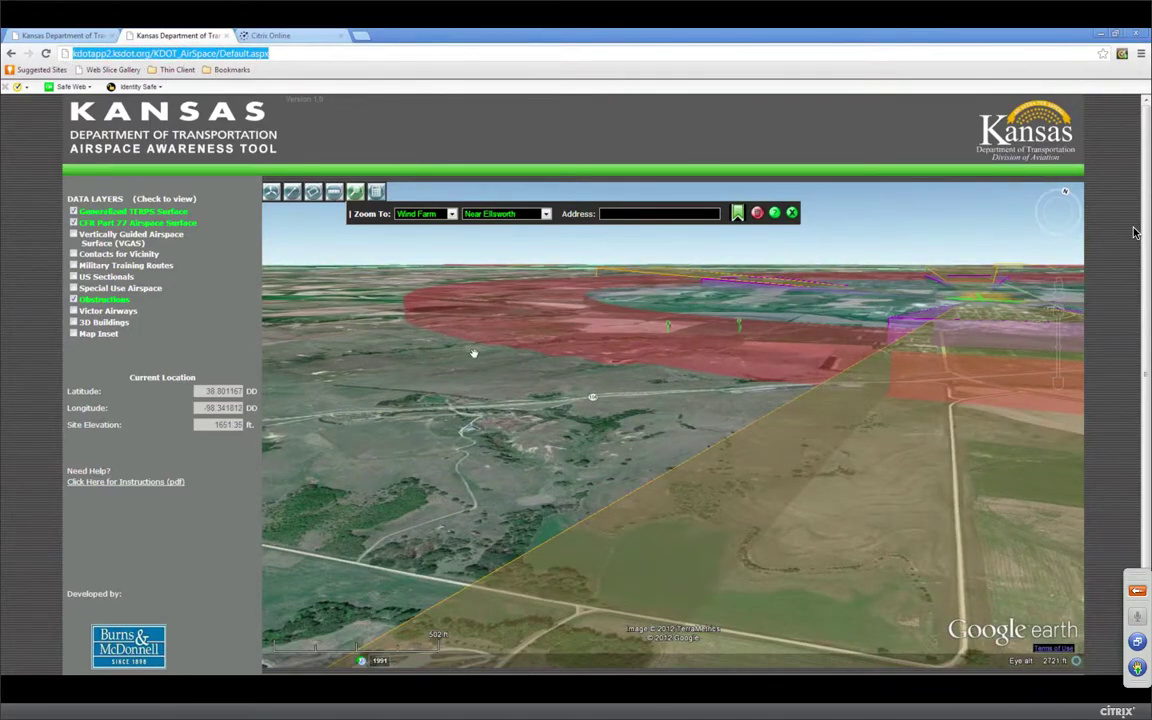
pyautogui.moveTo(511, 378); pyautogui.dragTo(480, 410)
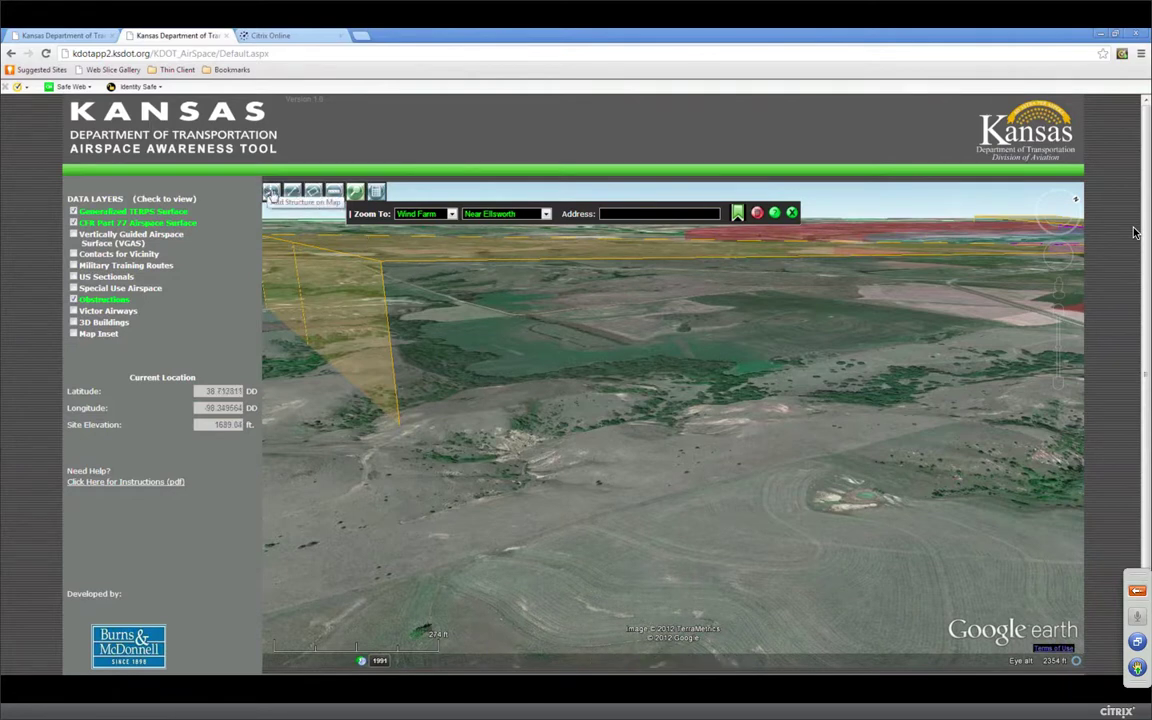
# Check a ground spot's coordinates, then reframe the map top-down over highway 14 near Ellsworth.
pyautogui.moveTo(449, 363); pyautogui.dragTo(496, 391)
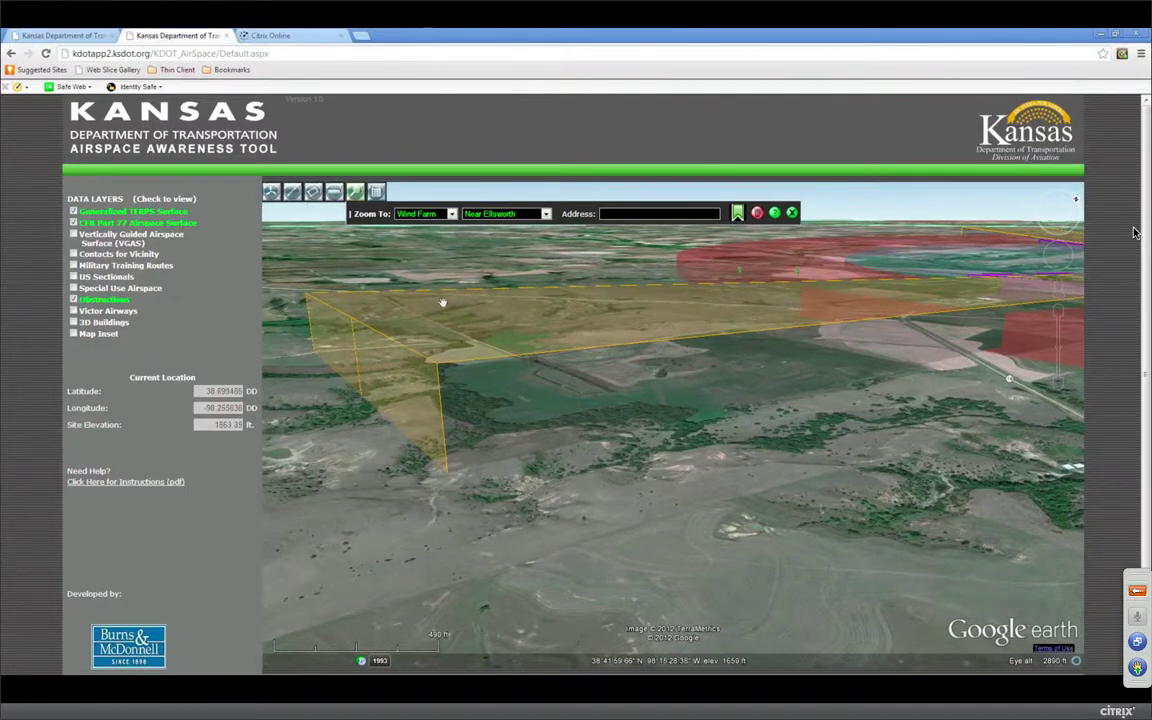
pyautogui.click(502, 390)
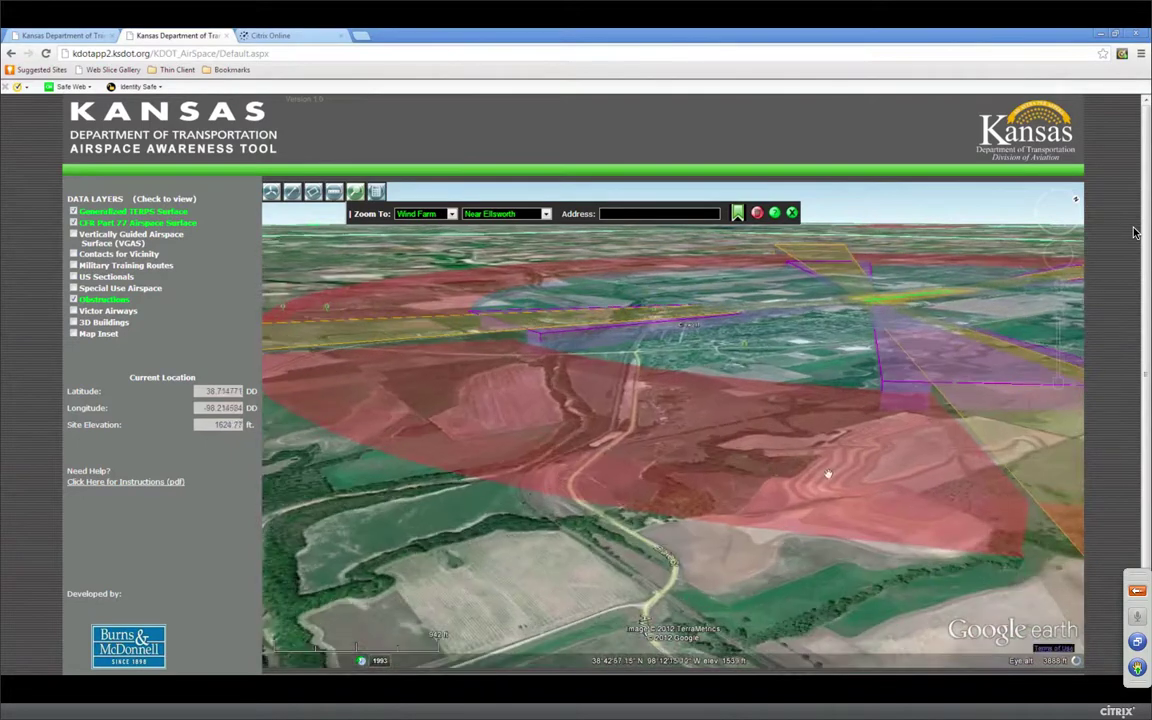
pyautogui.moveTo(827, 474); pyautogui.dragTo(551, 357)
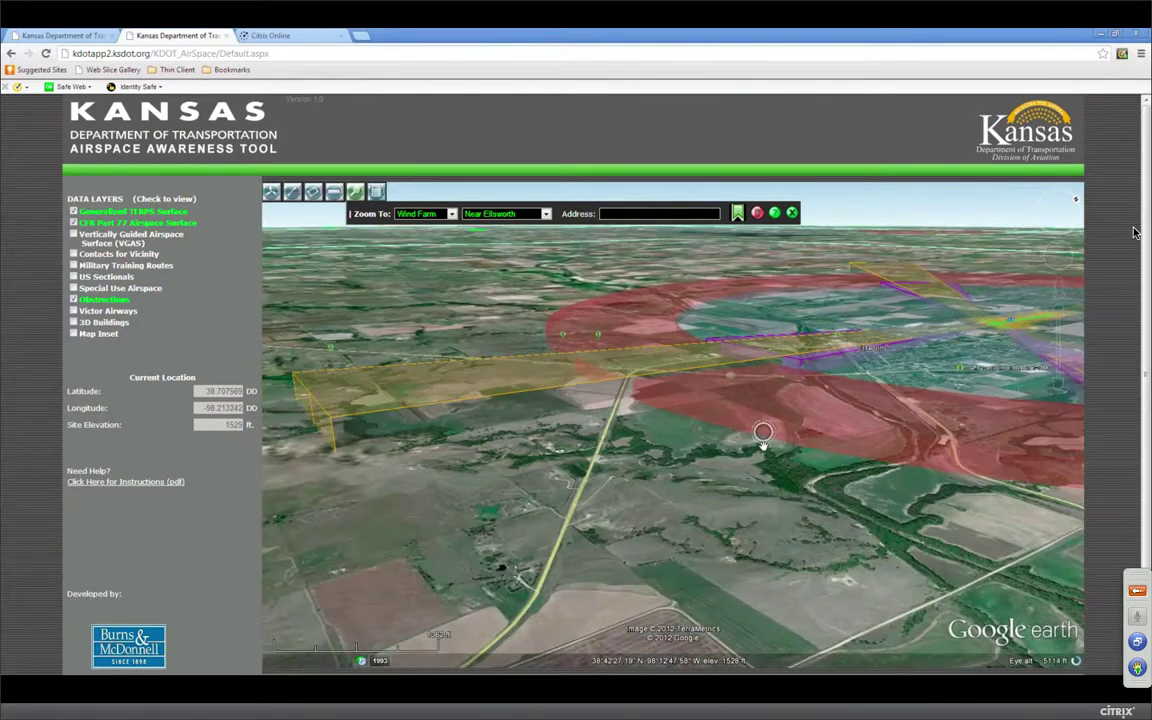
pyautogui.scroll(-10, 763, 435)
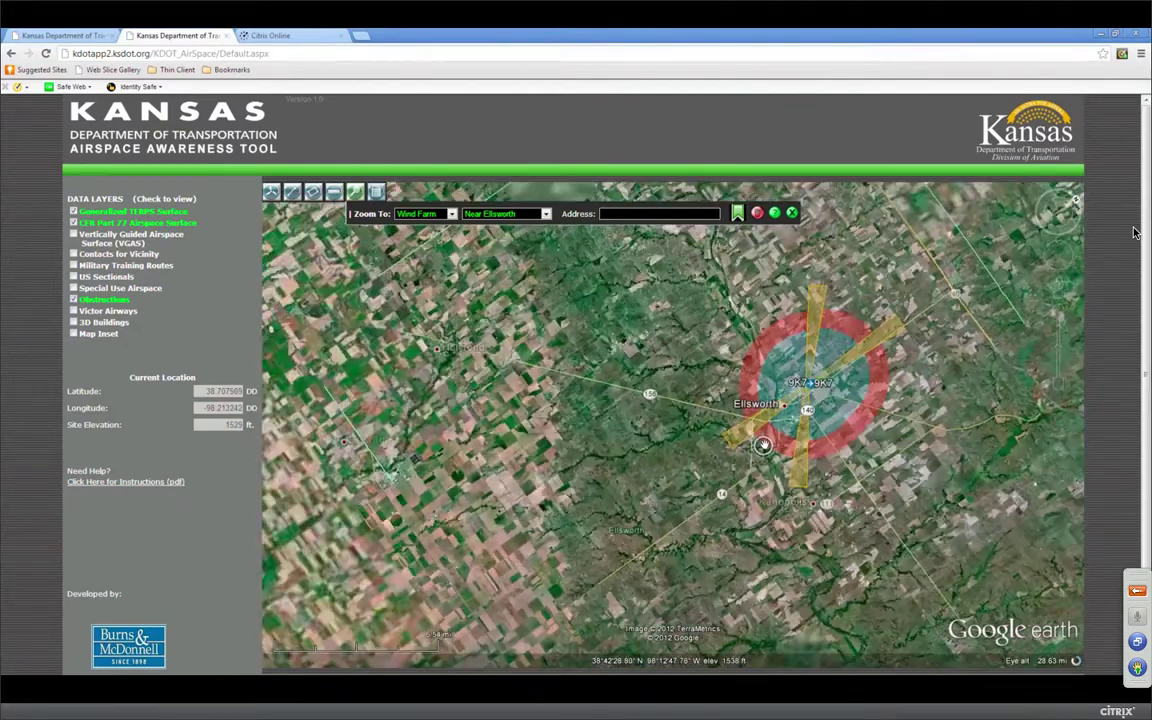
pyautogui.scroll(-10, 763, 444)
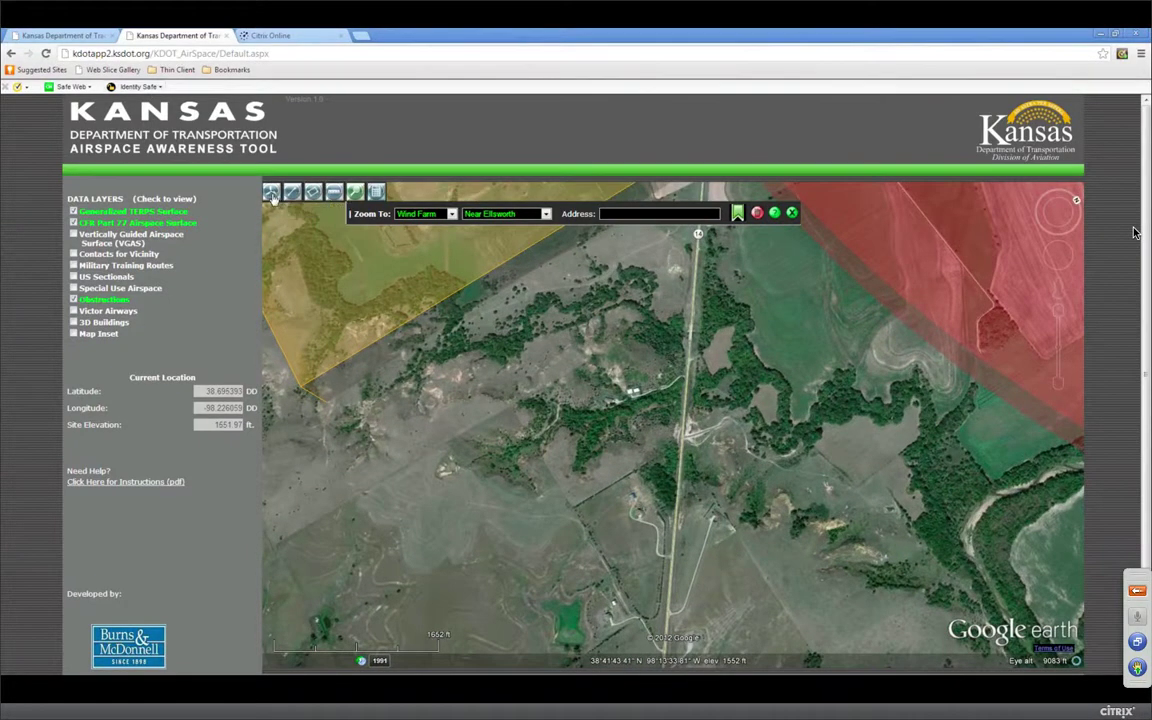
# Drop a 500 ft Windmill structure point west of the highway at 38.6962, -98.2232.
pyautogui.click(362, 252)
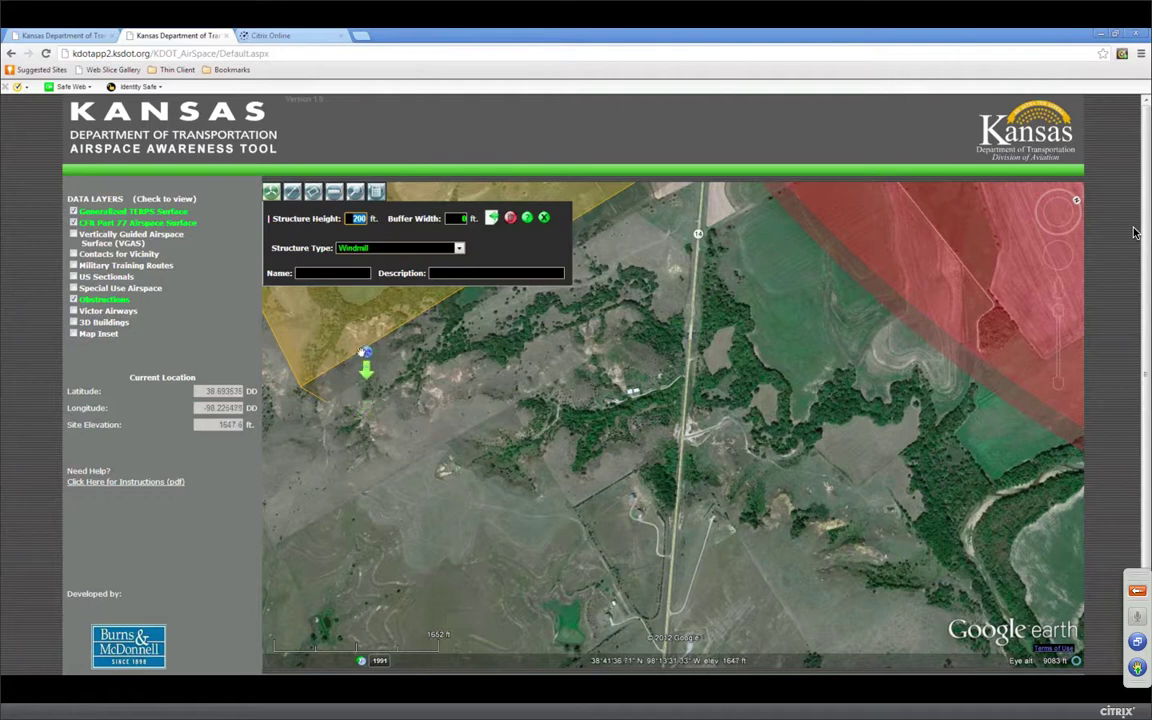
pyautogui.write('50')
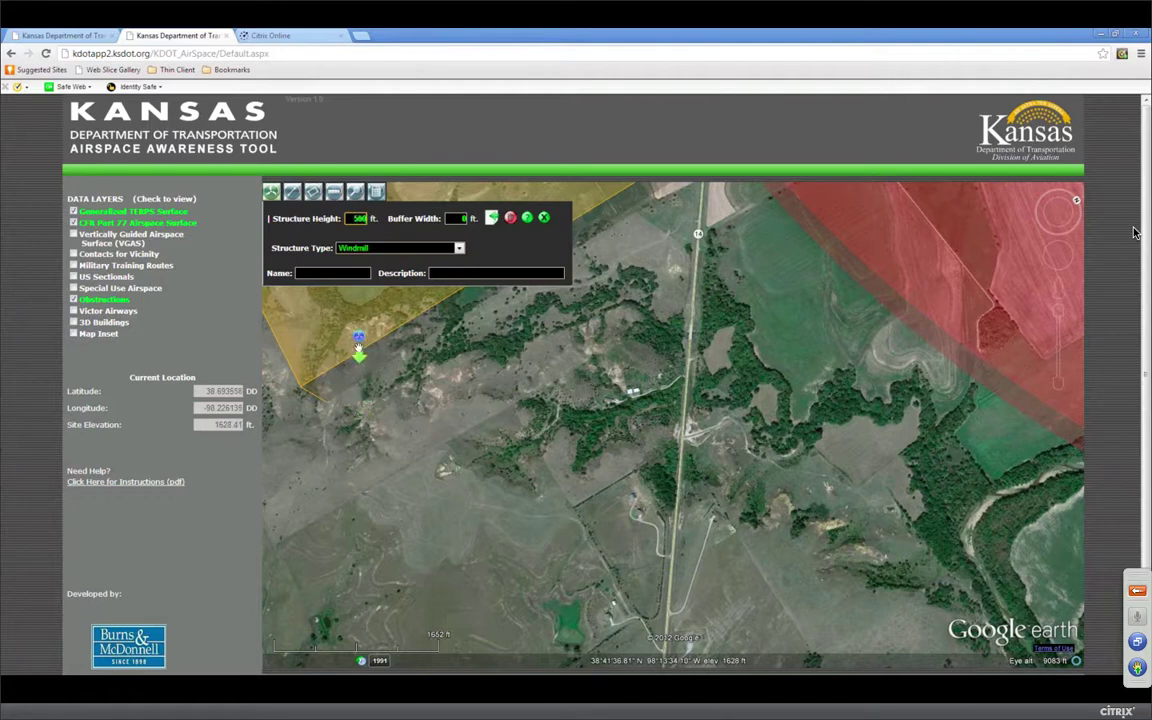
pyautogui.click(459, 248)
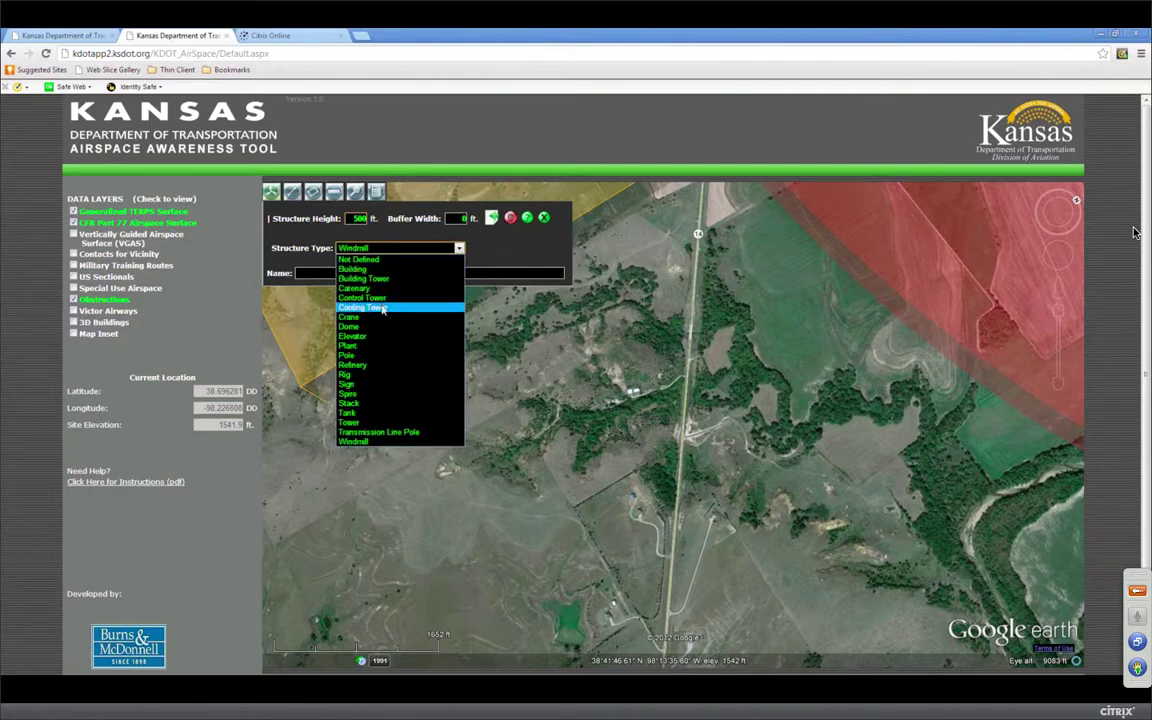
pyautogui.click(360, 441)
pyautogui.click(472, 368)
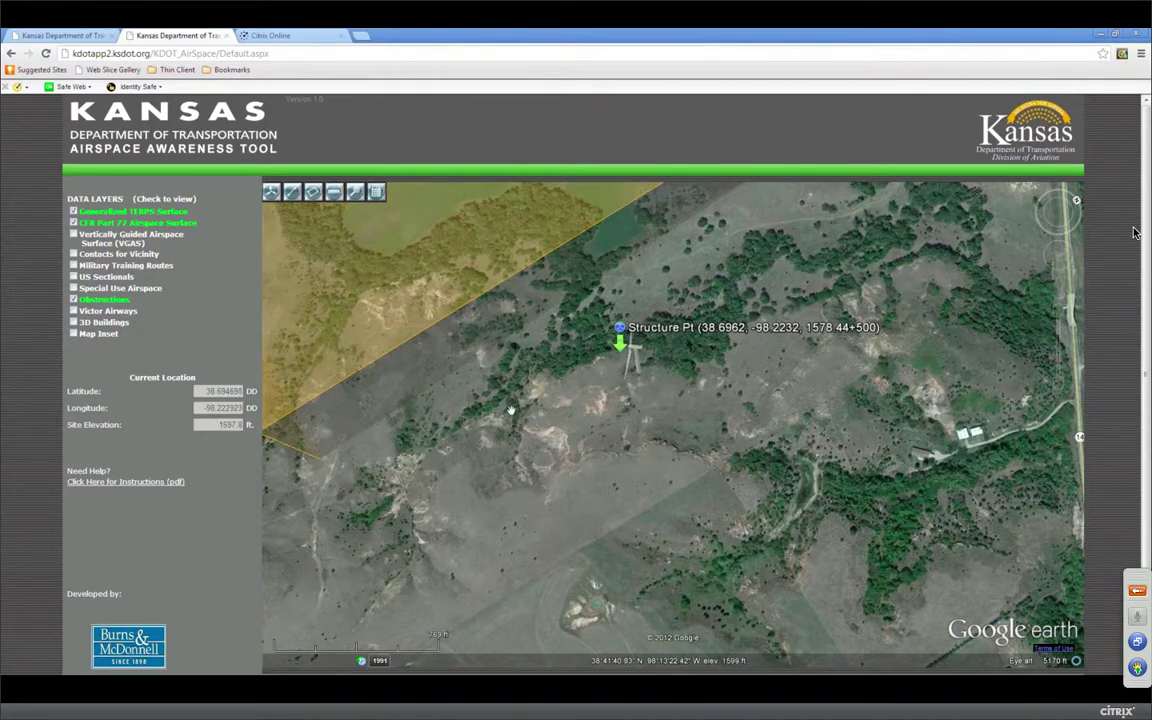
# Zoom and pan around the windmill placemark to show its surrounding airspace zones.
pyautogui.scroll(3, 541, 439)
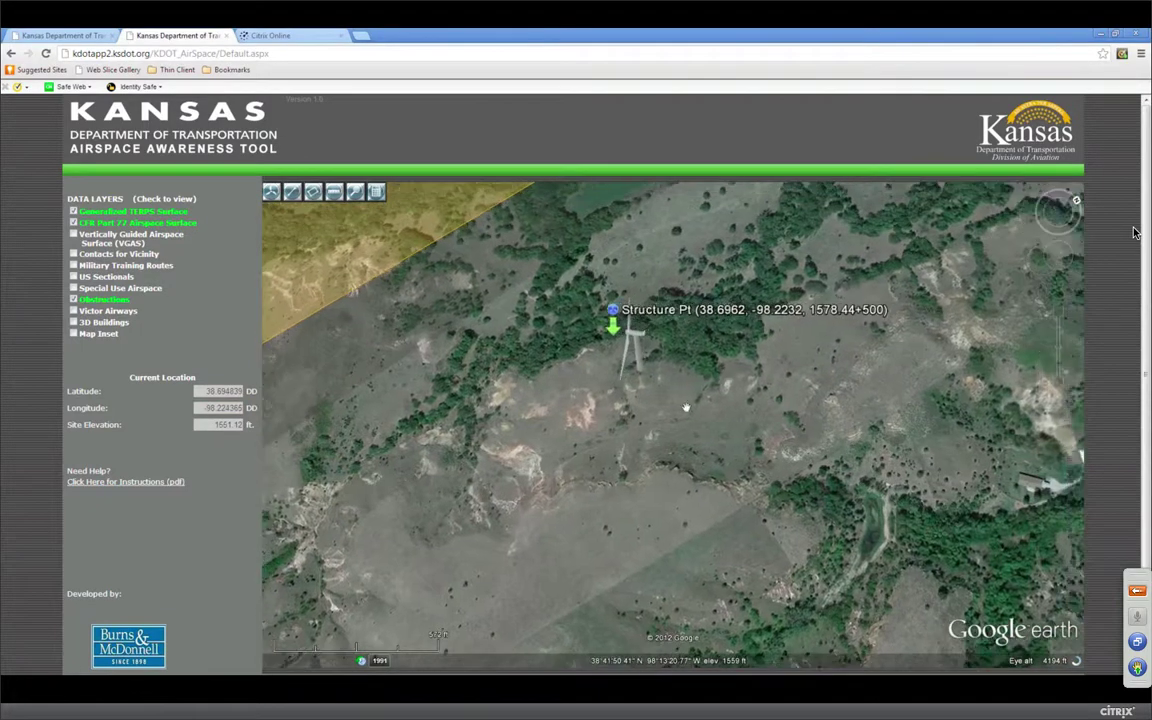
pyautogui.scroll(2, 753, 386)
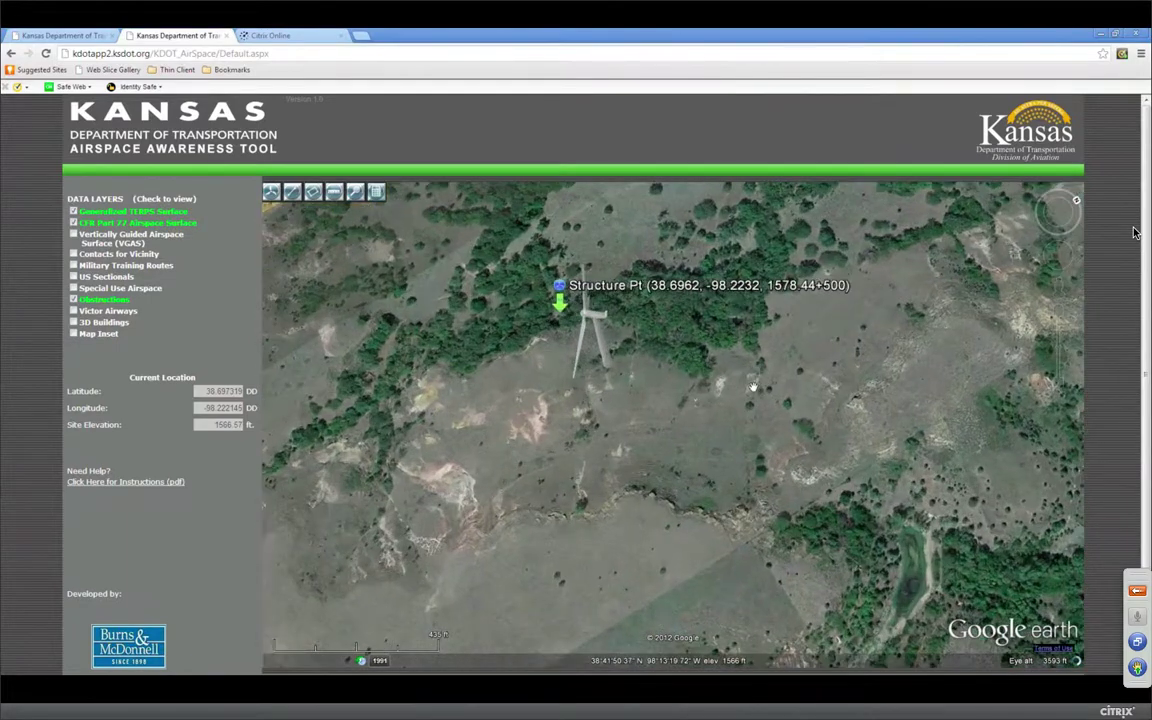
pyautogui.scroll(-3, 641, 366)
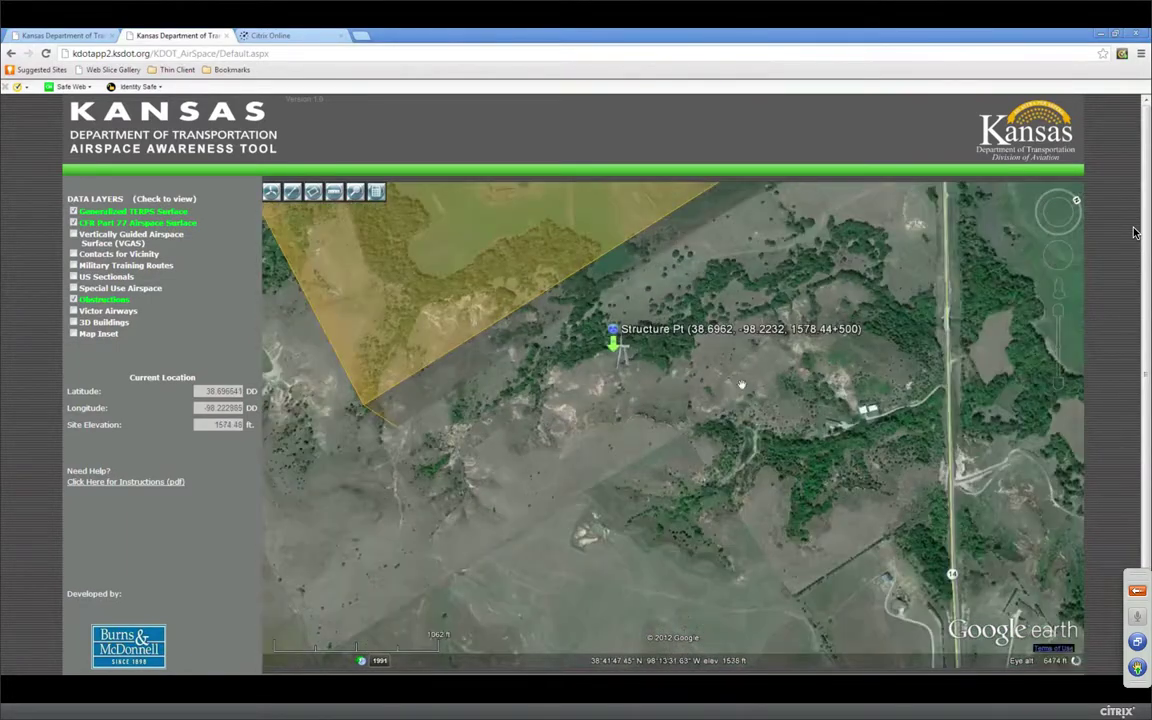
pyautogui.scroll(-3, 673, 400)
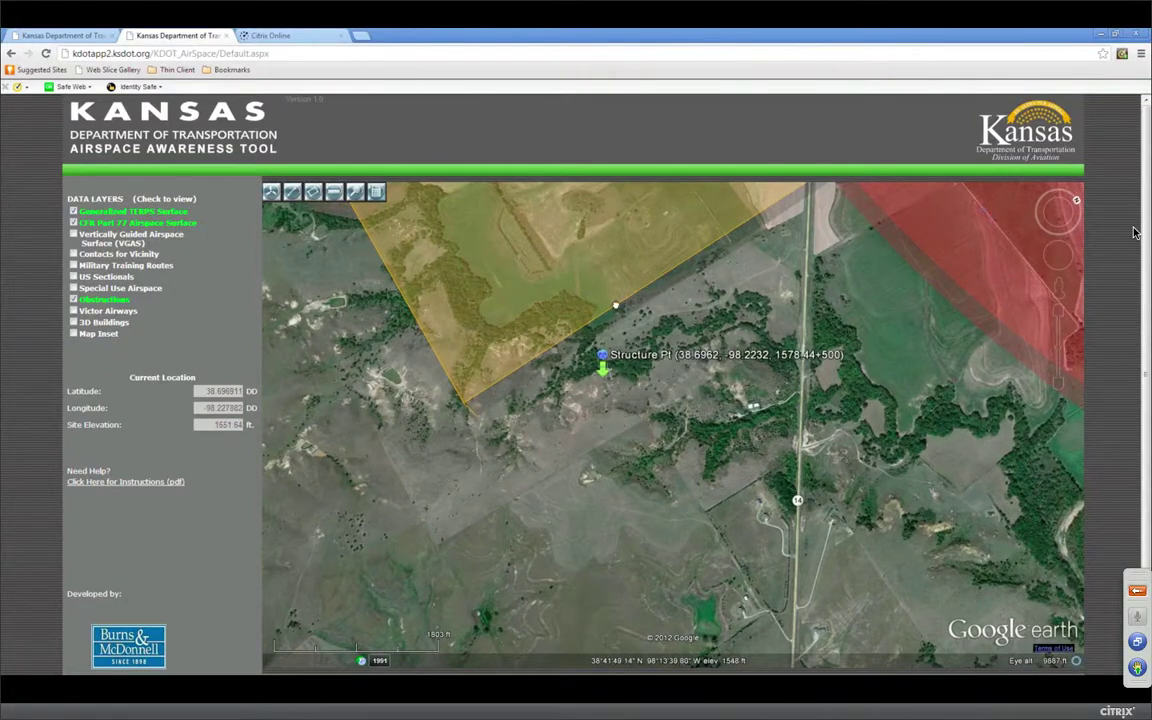
pyautogui.moveTo(555, 275); pyautogui.dragTo(674, 369)
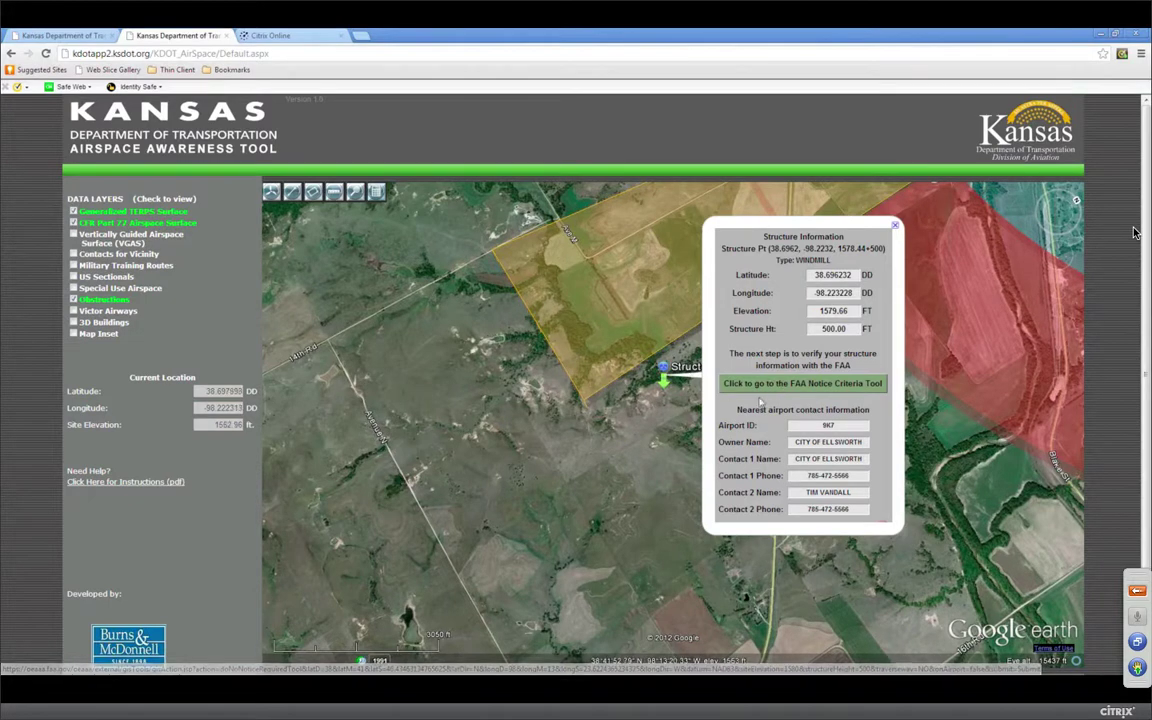
# Send the windmill to the FAA Notice Criteria Tool, showing it exceeds 77.9(a) by 300 ft.
pyautogui.click(750, 390)
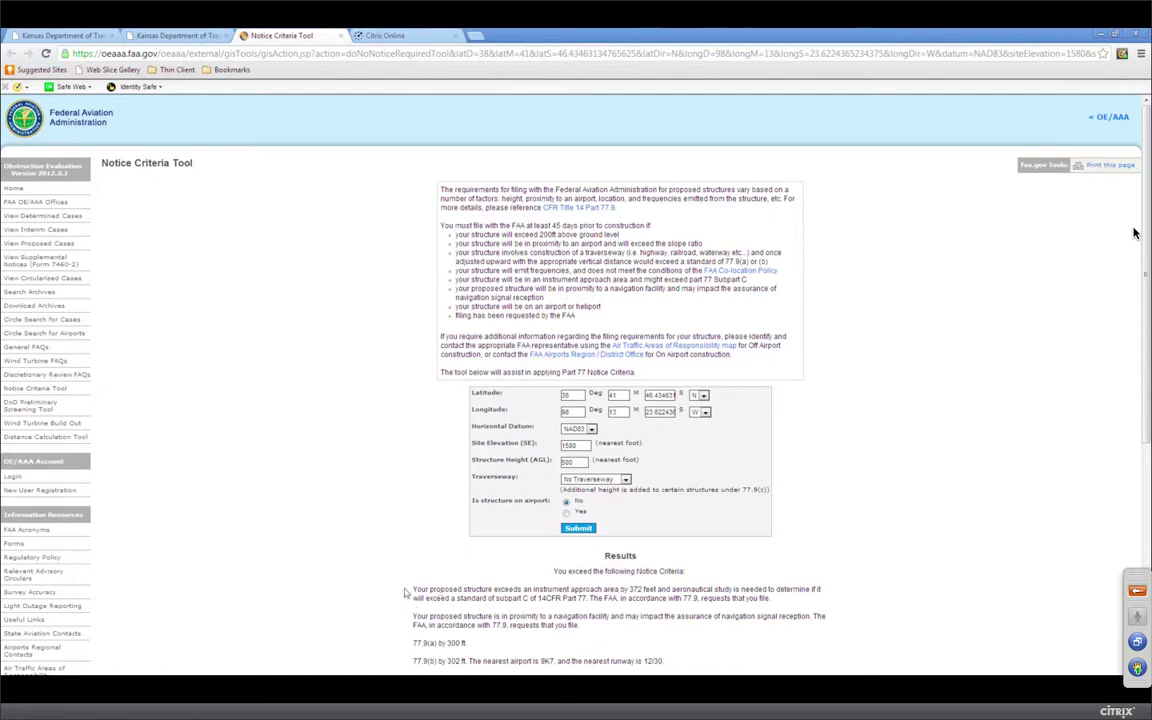
# Review the exceeded criteria, including 77.9(b) by 302 ft, and scroll to the runway diagram.
pyautogui.moveTo(411, 590); pyautogui.dragTo(511, 646)
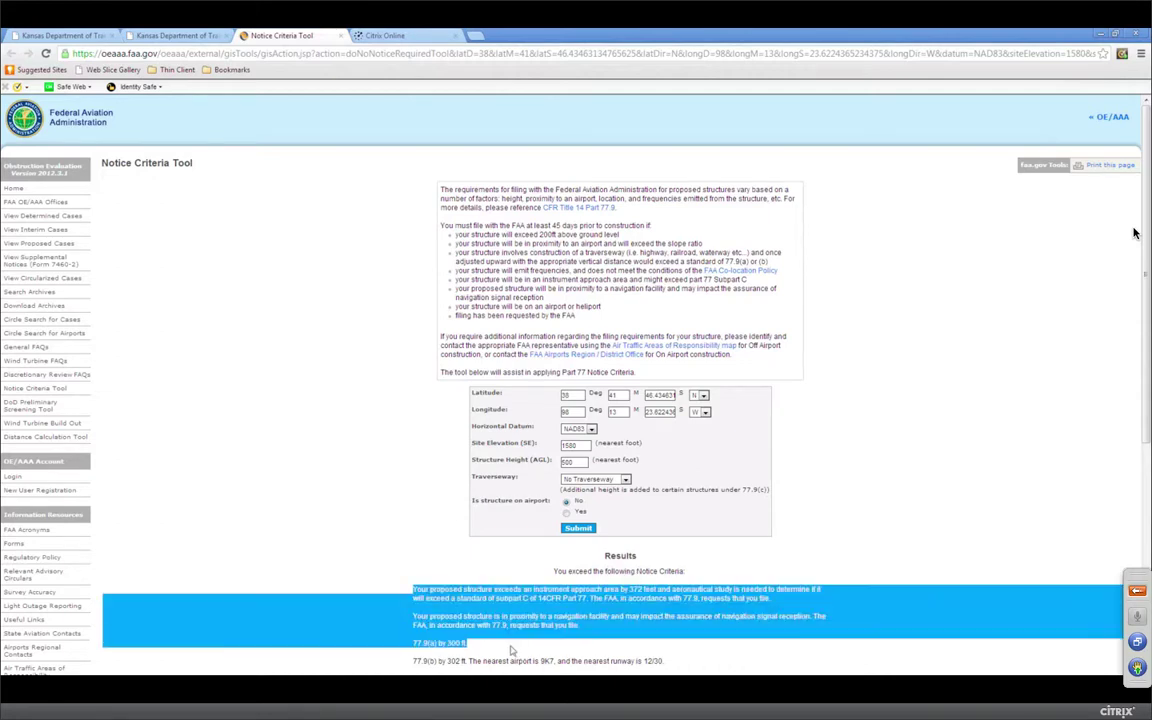
pyautogui.click(444, 610)
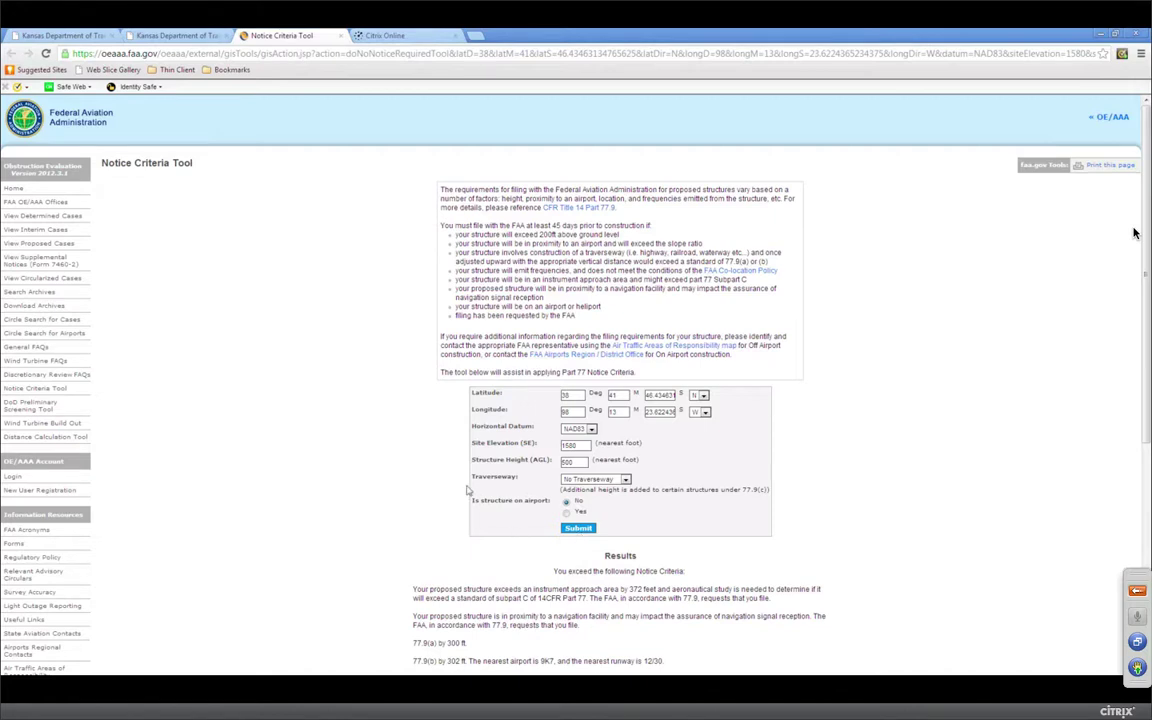
pyautogui.scroll(-4, 466, 490)
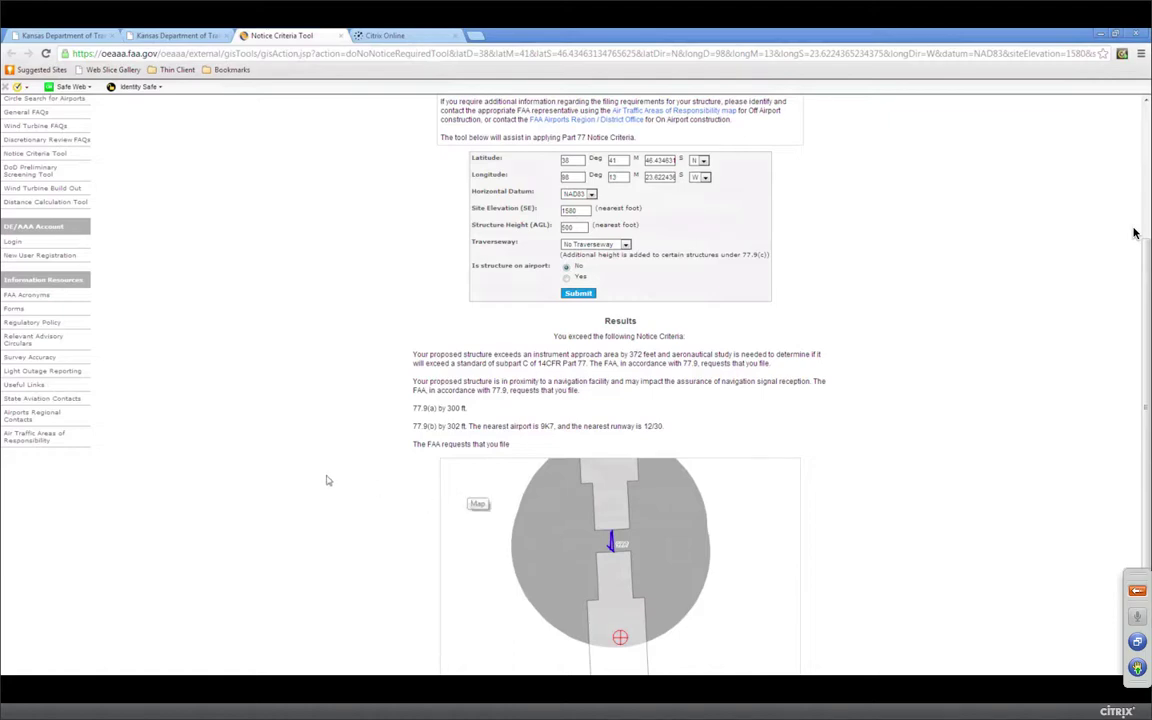
# Return to the Kansas map, close the structure popup, and open the multi-coordinate entry box.
pyautogui.click(172, 38)
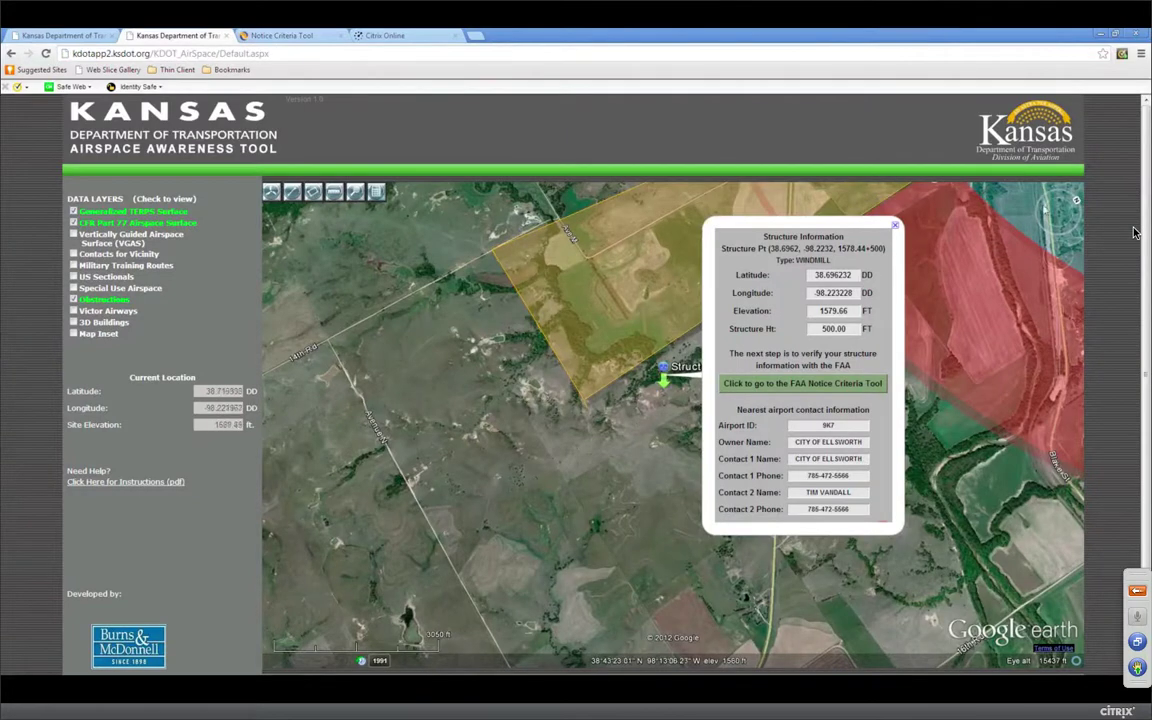
pyautogui.click(895, 225)
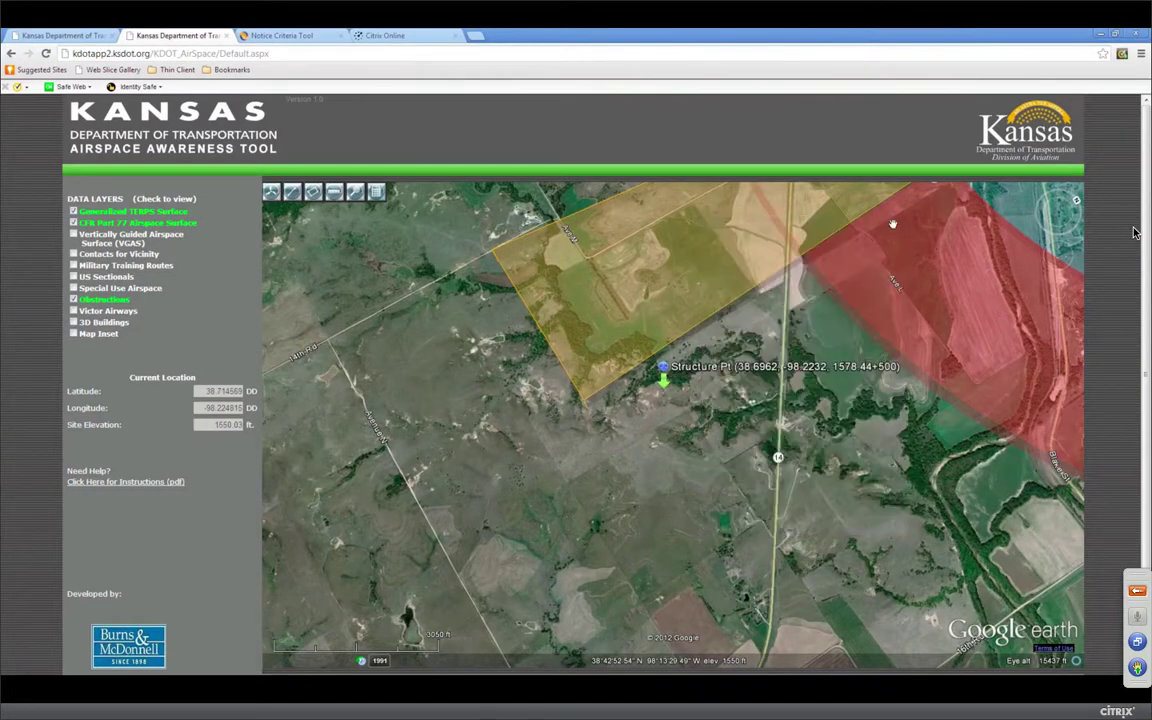
pyautogui.click(271, 192)
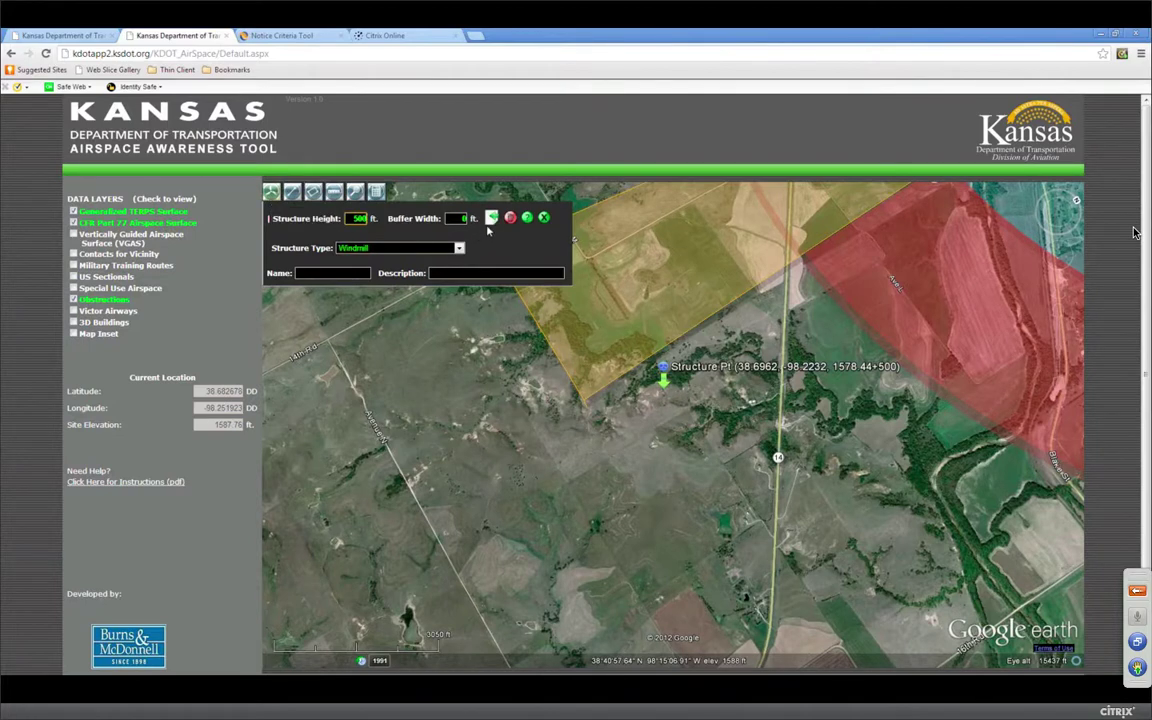
pyautogui.click(492, 220)
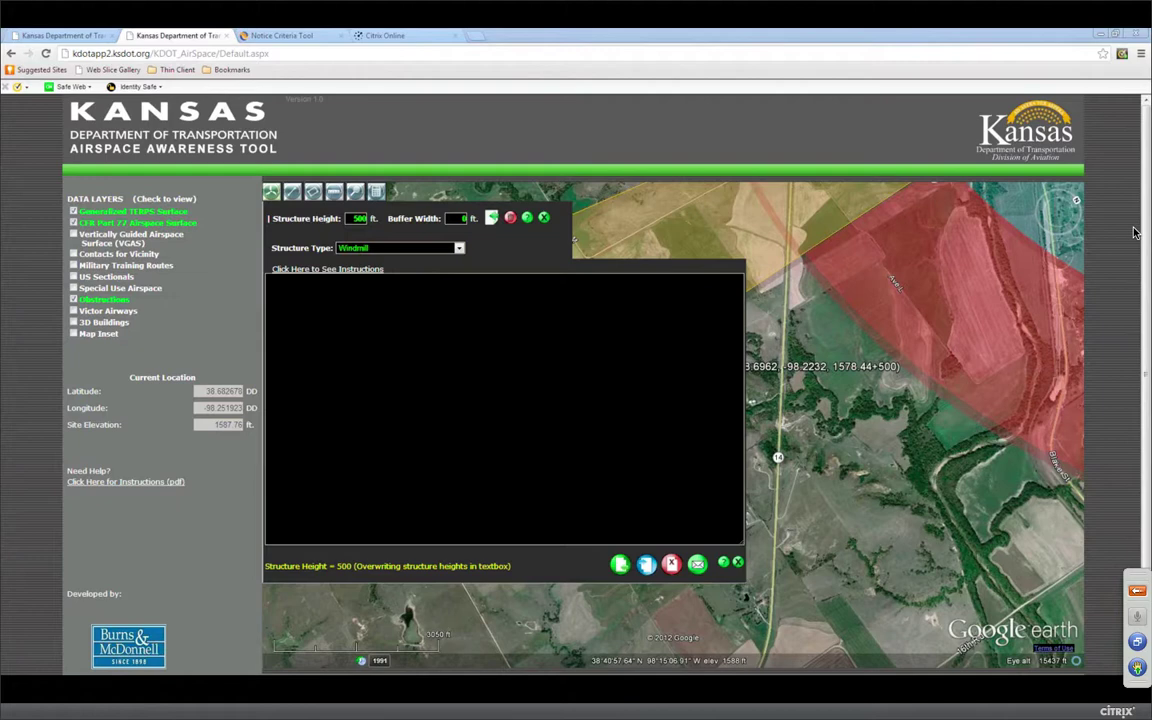
# Paste the copied Colby obstruction coordinate records at 500 ft into the list box.
pyautogui.click(311, 293)
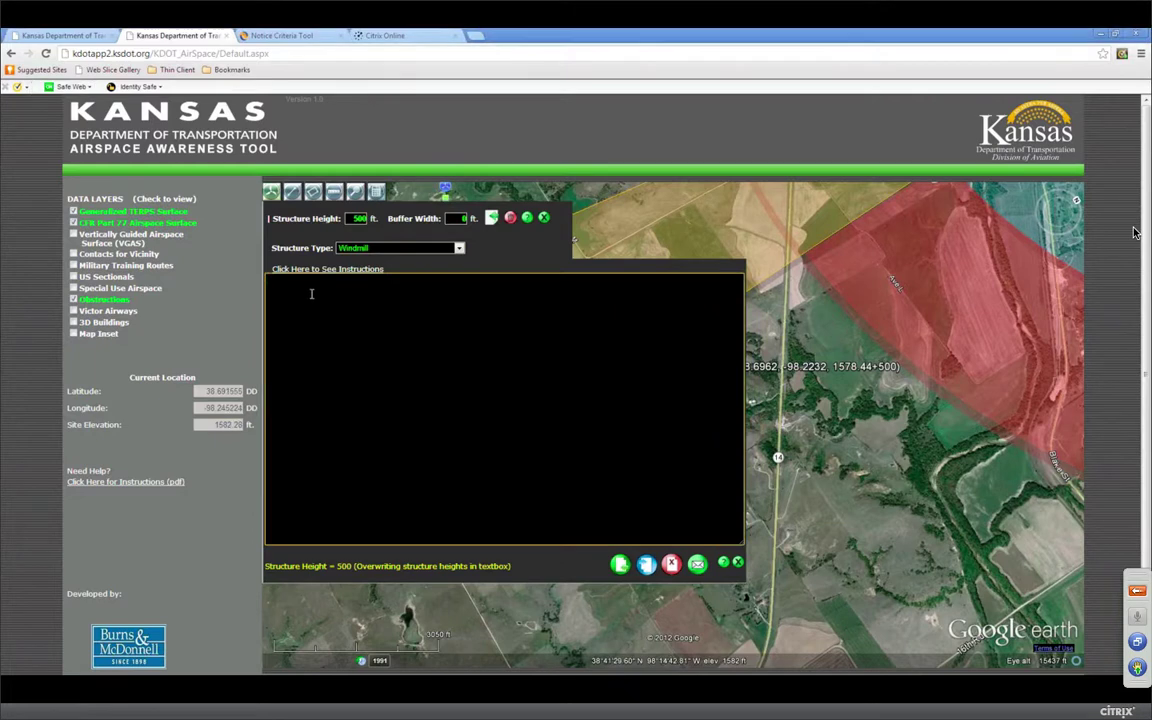
pyautogui.rightClick(311, 293)
pyautogui.click(350, 342)
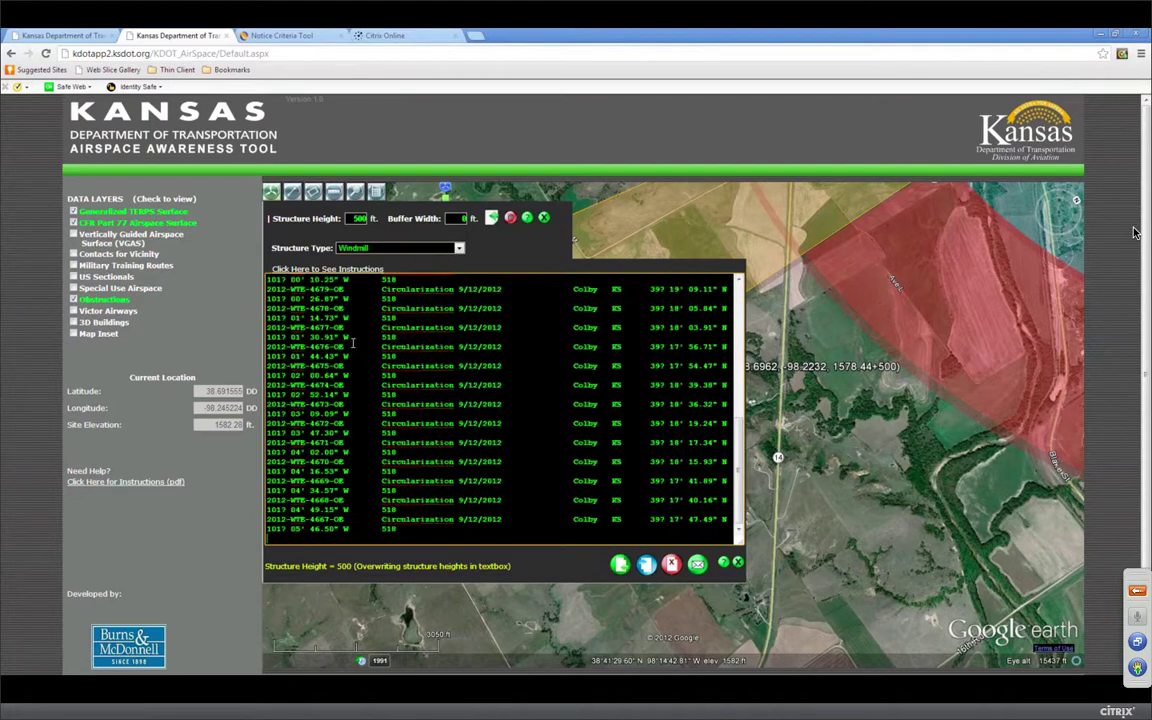